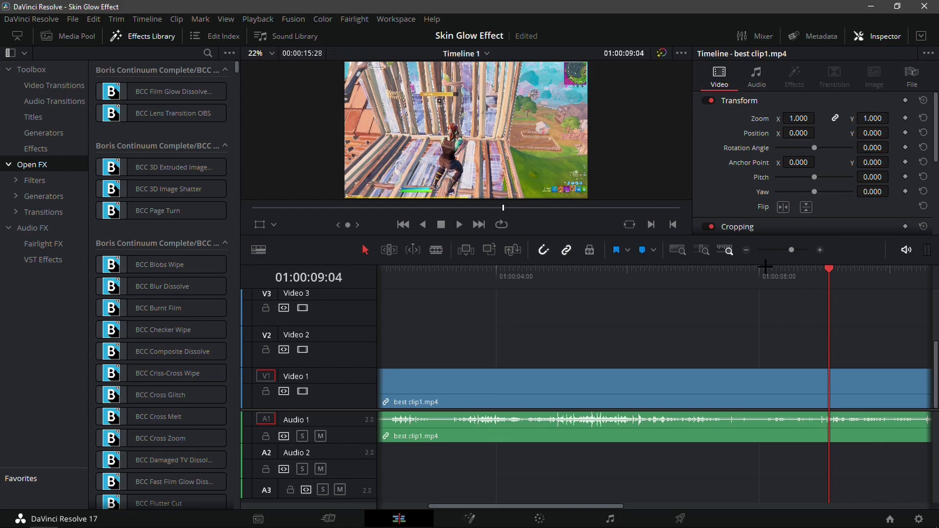
# Step: Position the playhead at 01:00:13:18 and unlink the audio of best clip1.mp4 from its video
pyautogui.click(748, 250)
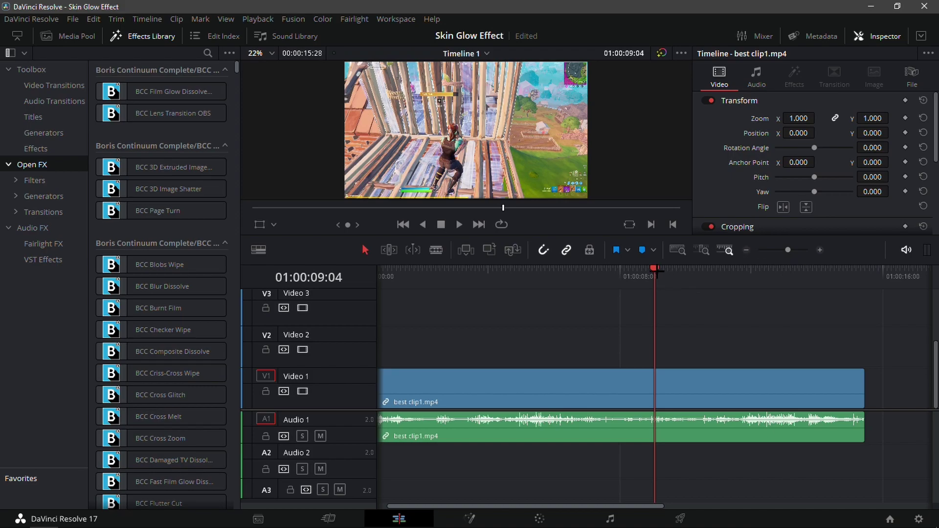
pyautogui.moveTo(658, 268); pyautogui.dragTo(794, 292)
pyautogui.rightClick(628, 364)
pyautogui.click(613, 392)
pyautogui.rightClick(590, 392)
pyautogui.click(619, 402)
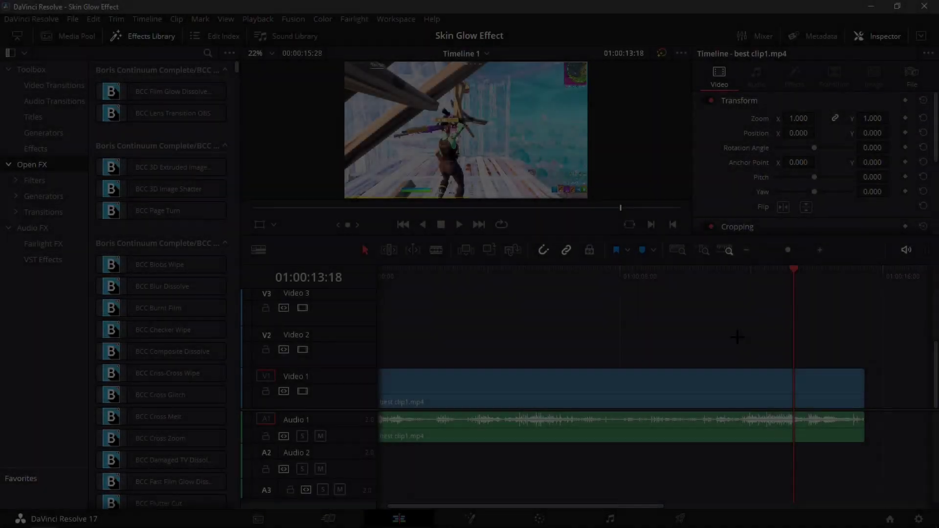
# Step: Show the retime controls on the video clip and add a speed point at 01:00:13:18
pyautogui.press('Left')
pyautogui.press('Right')
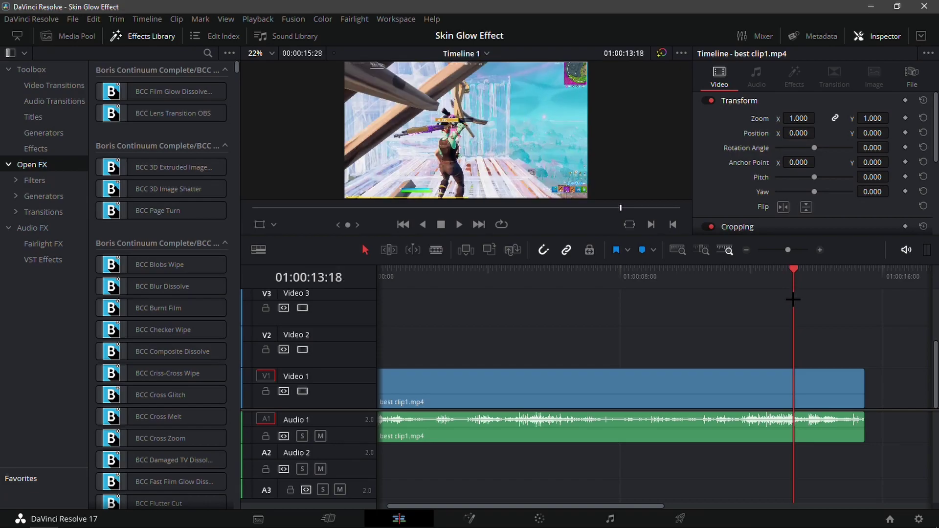
pyautogui.rightClick(786, 388)
pyautogui.click(741, 396)
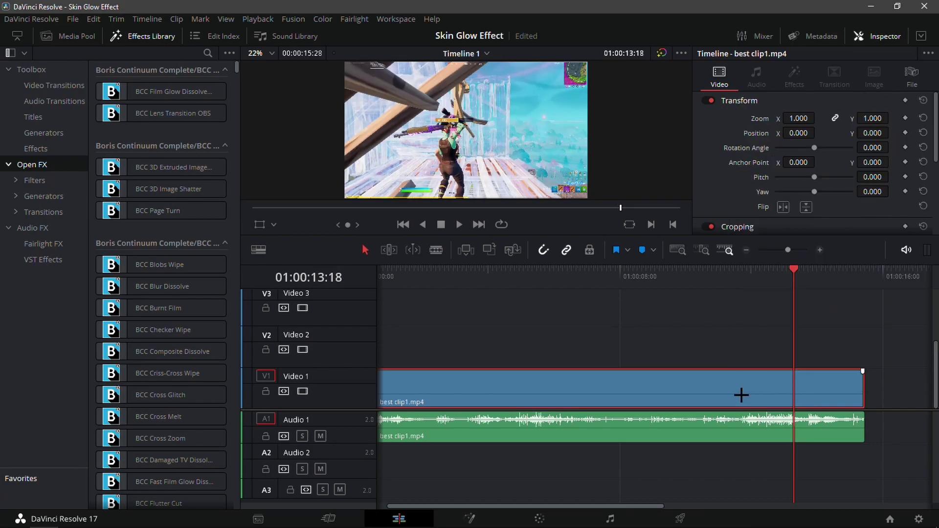
pyautogui.hotkey('ctrl', 'r')
pyautogui.click(634, 401)
pyautogui.click(657, 397)
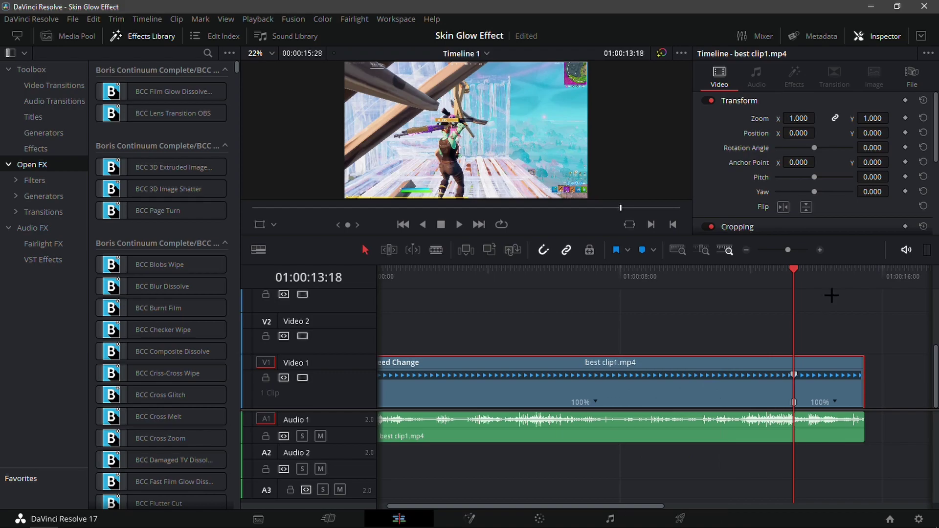
# Step: Advance frame by frame to 01:00:13:48 and add another speed point to the video clip there
pyautogui.press('space')
pyautogui.press('Right')
pyautogui.press('Right')
pyautogui.press('Right')
pyautogui.press('Right')
pyautogui.press('Right')
pyautogui.press('Right')
pyautogui.press('Right')
pyautogui.press('Right')
pyautogui.press('Right')
pyautogui.press('Right')
pyautogui.press('Right')
pyautogui.press('Right')
pyautogui.press('Right')
pyautogui.press('Right')
pyautogui.press('Right')
pyautogui.press('Right')
pyautogui.press('Right')
pyautogui.press('Right')
pyautogui.press('Right')
pyautogui.press('Left')
pyautogui.press('Right')
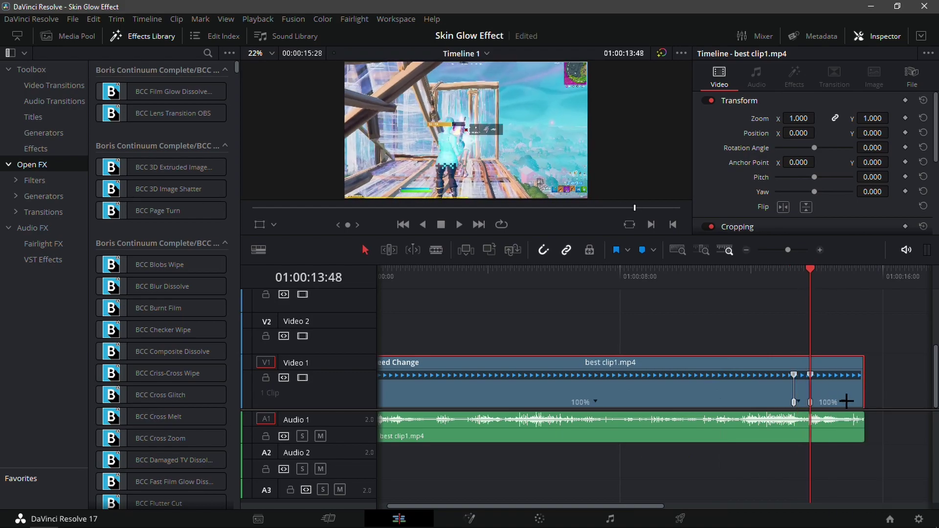
# Step: Add a speed point at 01:00:13:32, between the two existing speed points
pyautogui.click(820, 250)
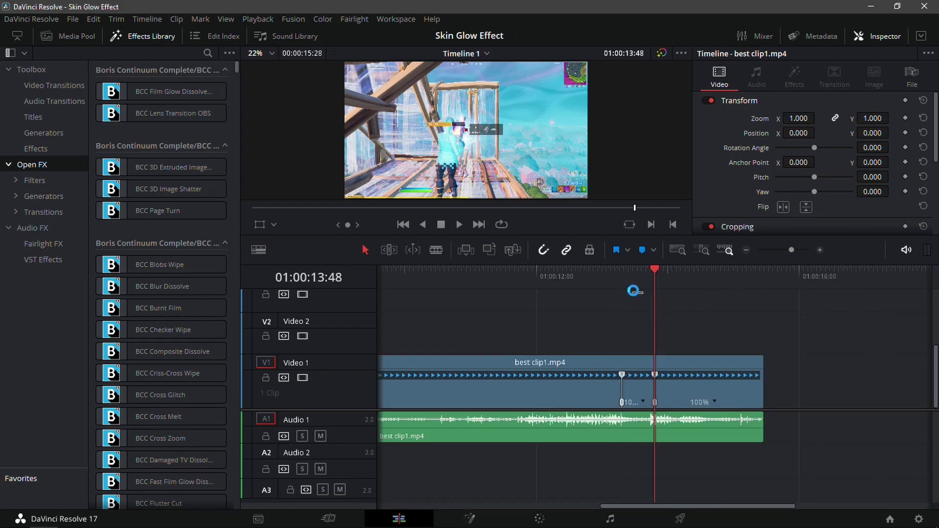
pyautogui.click(637, 275)
pyautogui.click(643, 402)
pyautogui.click(658, 401)
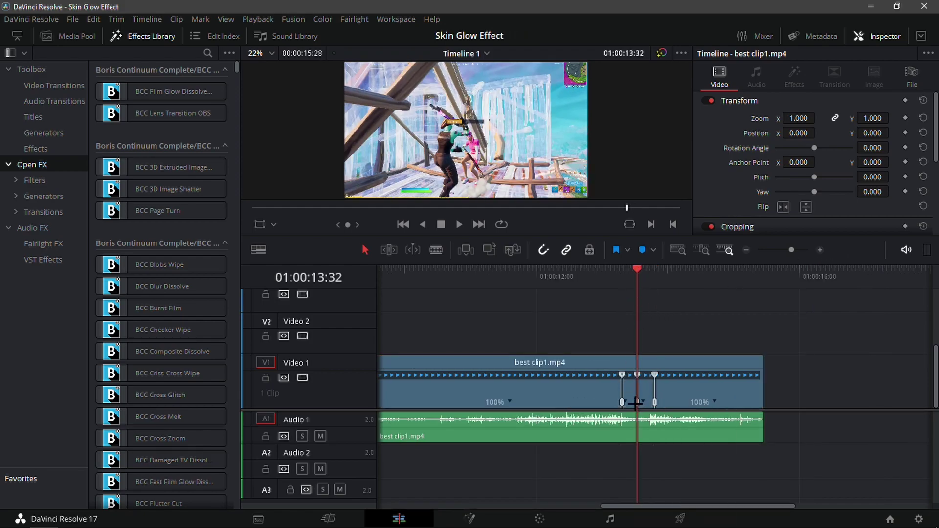
# Step: Set the speed of the segment starting at 01:00:13:18 to 25% and the short segment after it to 400%
pyautogui.click(642, 401)
pyautogui.click(720, 419)
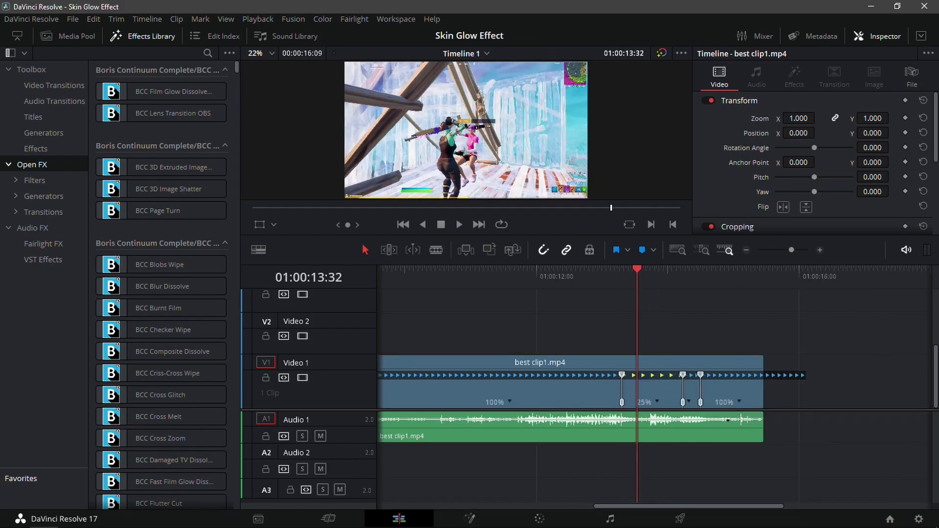
pyautogui.click(692, 402)
pyautogui.moveTo(734, 429)
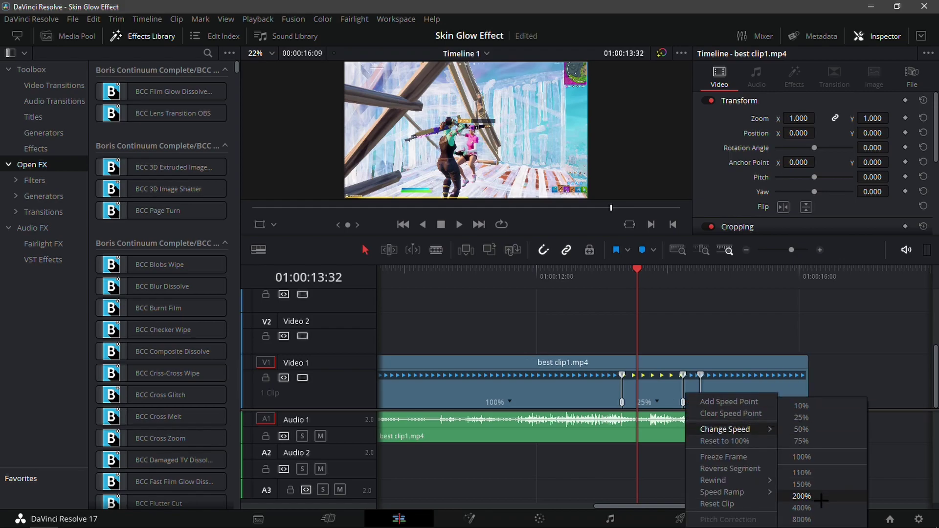
pyautogui.click(802, 496)
# Step: Set the video clip's Retime Process to Optical Flow and play back the slowed section
pyautogui.scroll(-5, 853, 180)
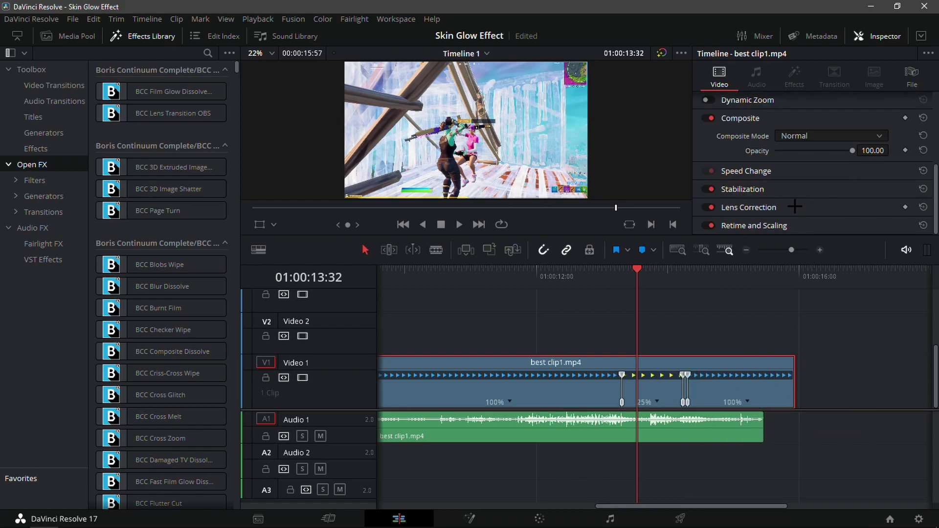
pyautogui.click(776, 221)
pyautogui.scroll(-3, 783, 199)
pyautogui.click(802, 180)
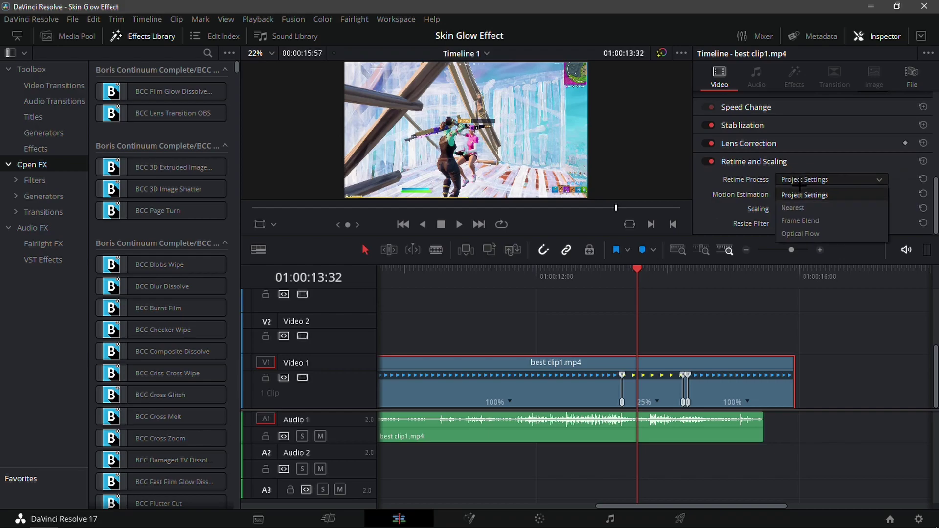
pyautogui.click(812, 234)
pyautogui.click(617, 285)
pyautogui.press('space')
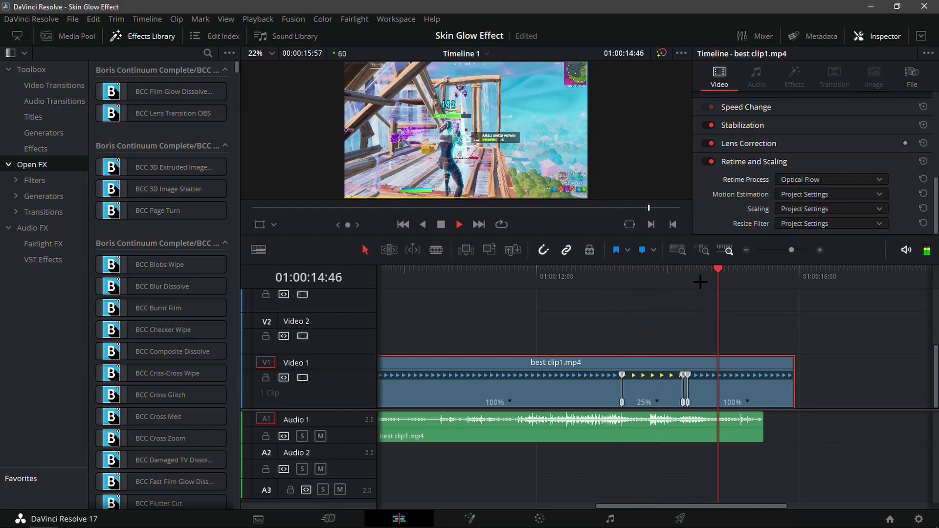
# Step: Delete the original game audio of best clip1.mp4 from Audio 1 and play a moment of the result
pyautogui.click(679, 281)
pyautogui.click(666, 423)
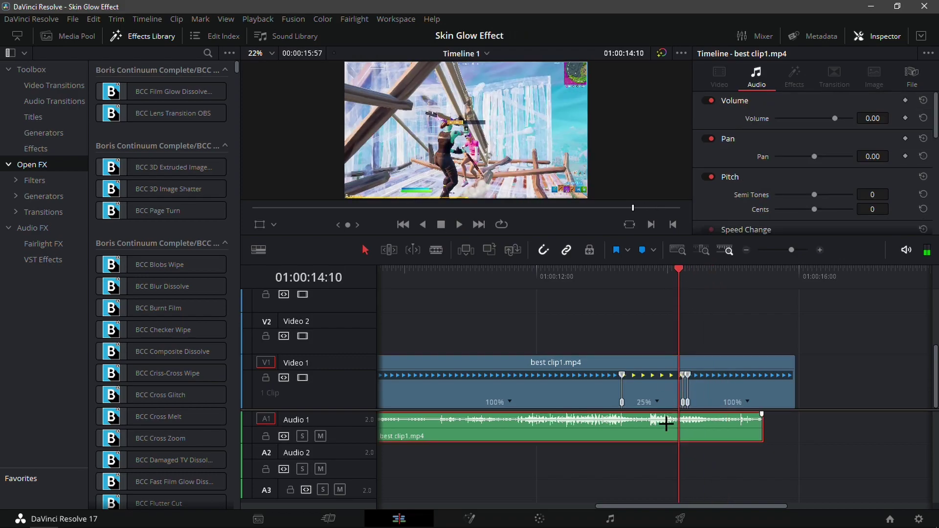
pyautogui.press('Delete')
pyautogui.press('space')
pyautogui.press('space')
# Step: Set the speed of the clip's last segment to 25% and play back the ramp
pyautogui.click(821, 250)
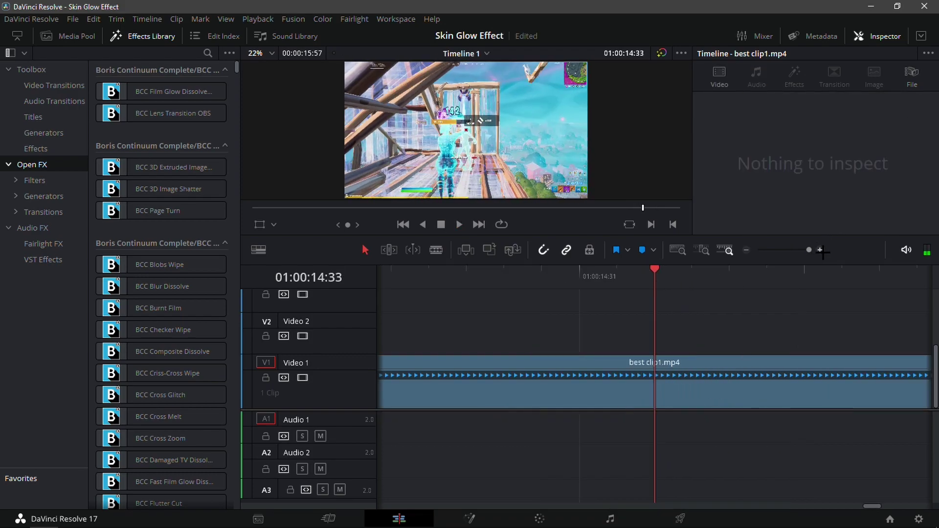
pyautogui.moveTo(802, 250); pyautogui.dragTo(787, 250)
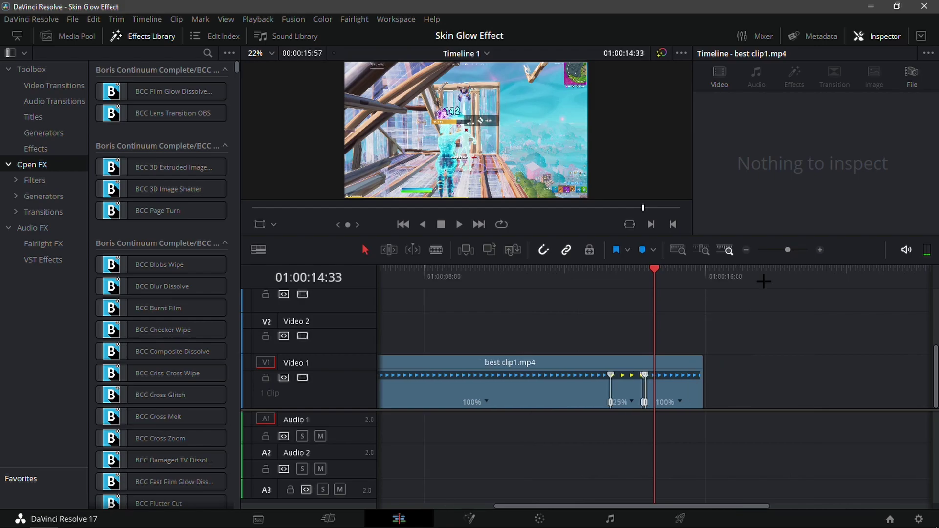
pyautogui.click(685, 403)
pyautogui.moveTo(715, 430)
pyautogui.click(788, 418)
pyautogui.click(601, 273)
pyautogui.press('space')
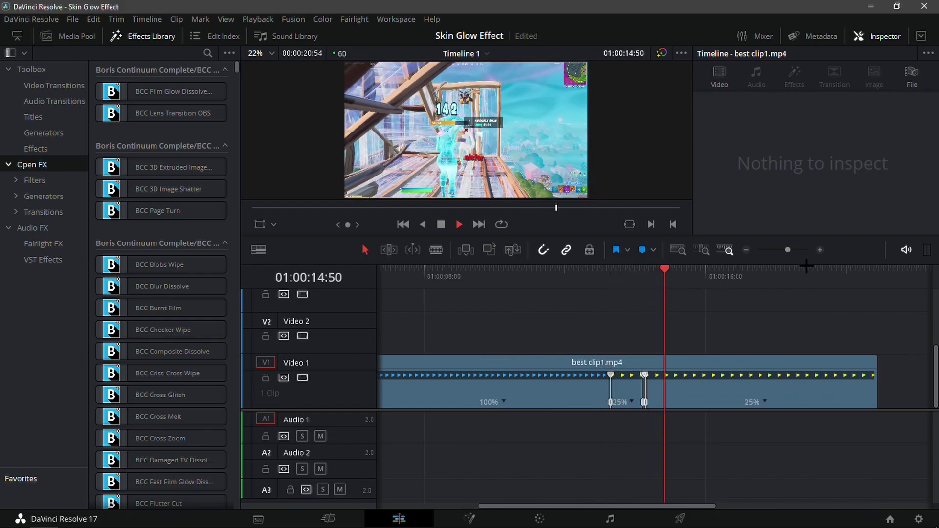
# Step: Try to move the speed point that ends the short fast segment to 01:00:14:20
pyautogui.click(820, 250)
pyautogui.click(824, 253)
pyautogui.moveTo(648, 273); pyautogui.dragTo(541, 326)
pyautogui.press('Right')
pyautogui.press('Right')
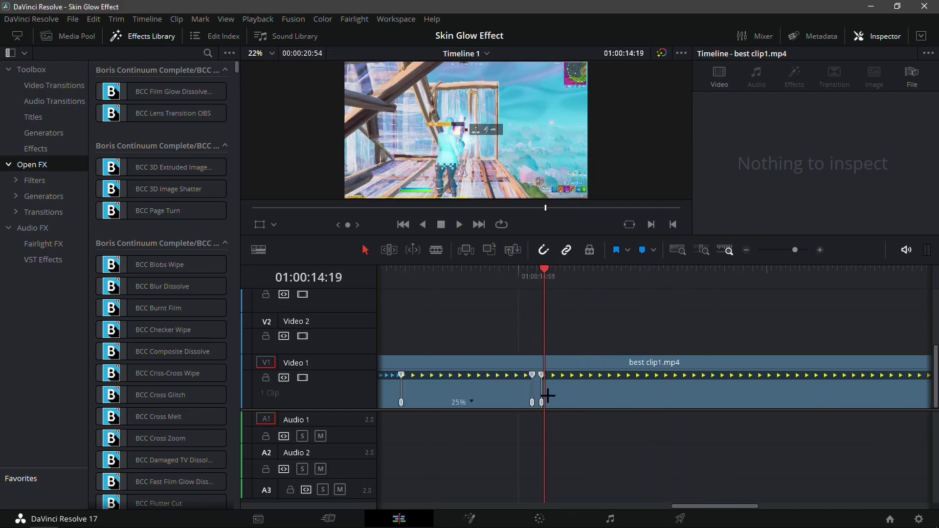
pyautogui.moveTo(542, 404); pyautogui.dragTo(547, 405)
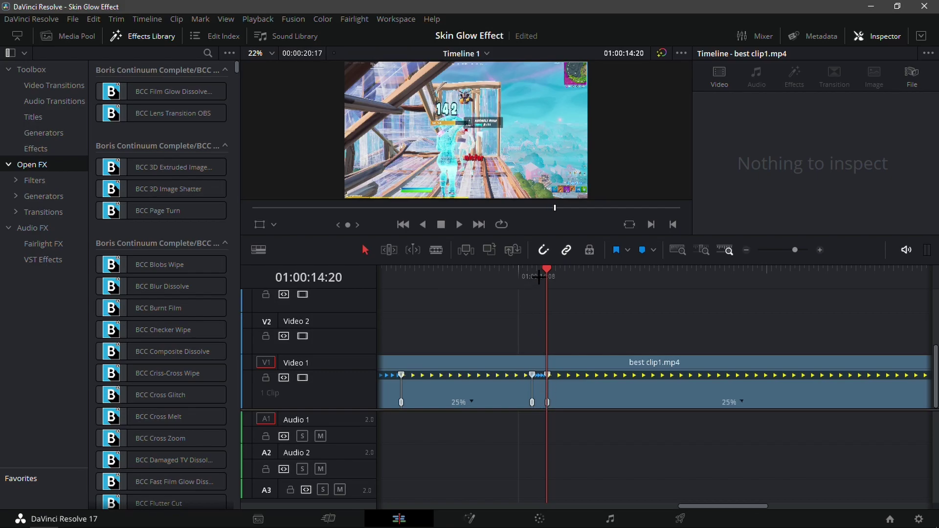
pyautogui.hotkey('ctrl', 'z')
# Step: Add a marker to the clip at 01:00:14:18 and move the speed point beside it to 01:00:14:20
pyautogui.click(589, 397)
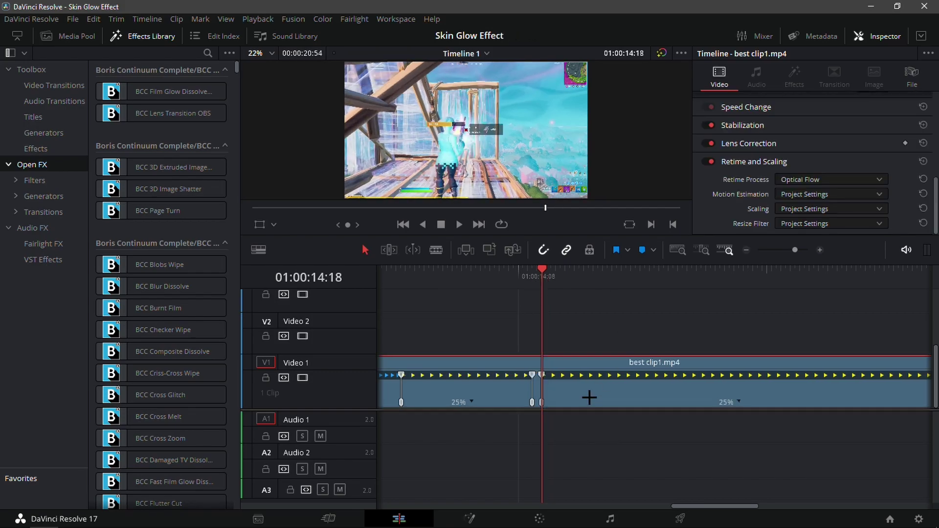
pyautogui.press('m')
pyautogui.moveTo(548, 406); pyautogui.dragTo(546, 403)
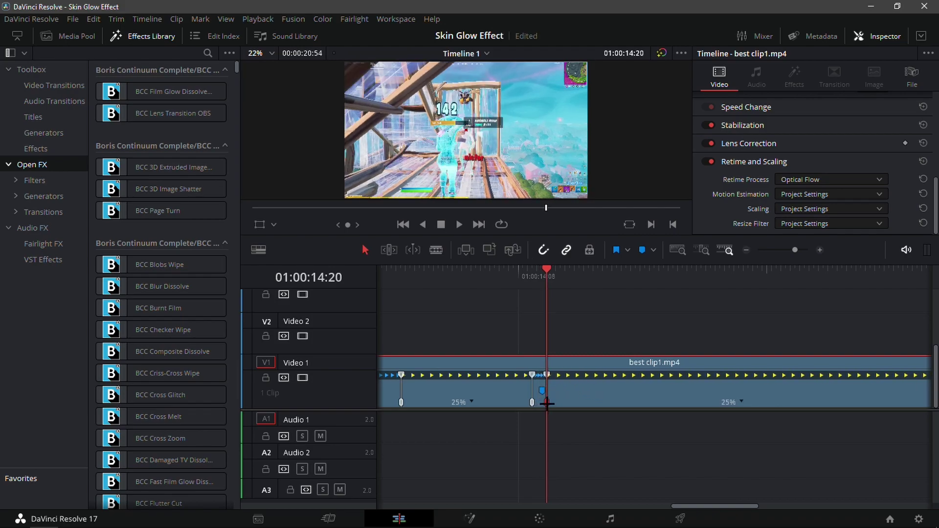
# Step: Play the slow-motion section repeatedly to check the timing of the speed ramp
pyautogui.click(746, 249)
pyautogui.click(746, 250)
pyautogui.click(608, 283)
pyautogui.press('space')
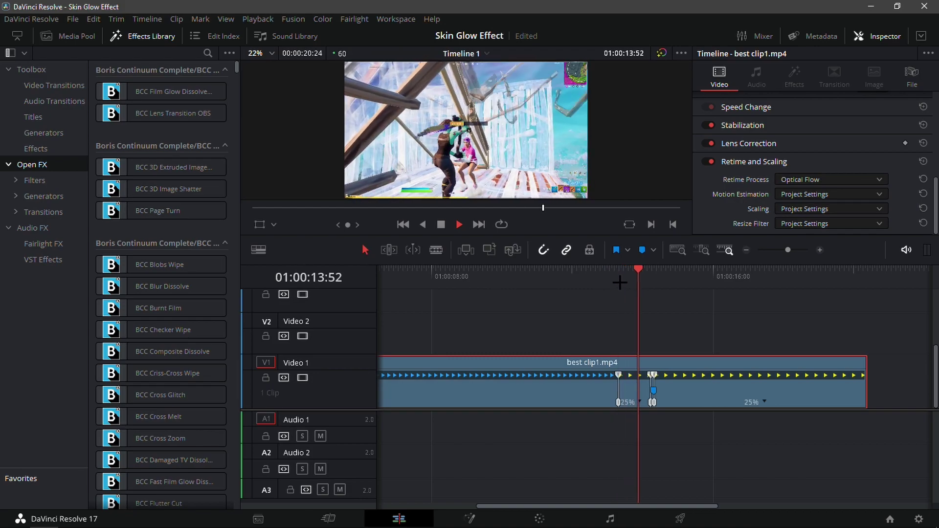
pyautogui.click(608, 285)
pyautogui.press('space')
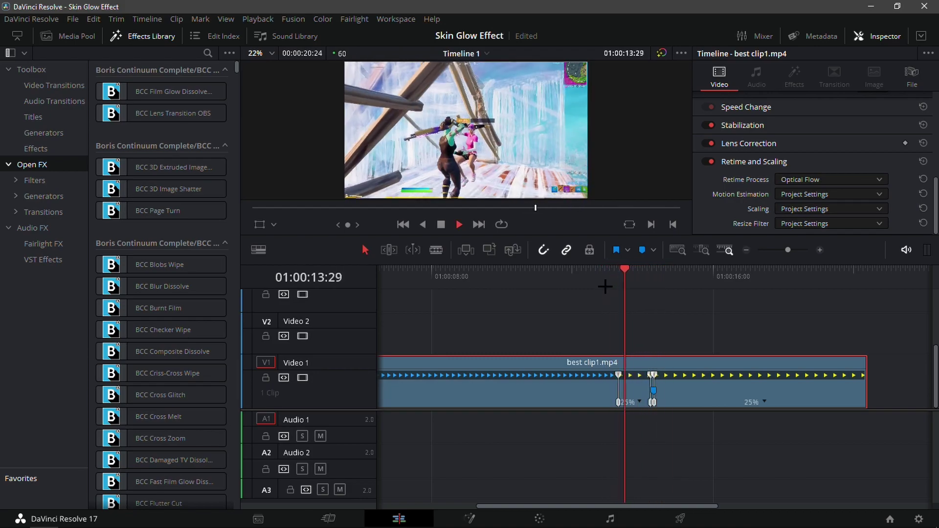
pyautogui.moveTo(660, 284); pyautogui.dragTo(610, 318)
pyautogui.press('space')
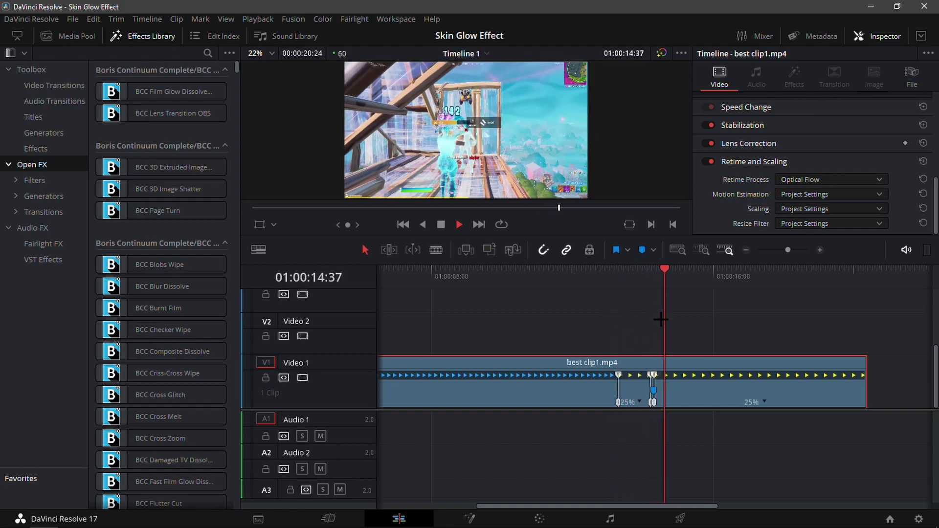
# Step: Split the video clip at 01:00:15:18, delete the part after the cut, and replay the section
pyautogui.click(655, 307)
pyautogui.hotkey('shift', 'Right')
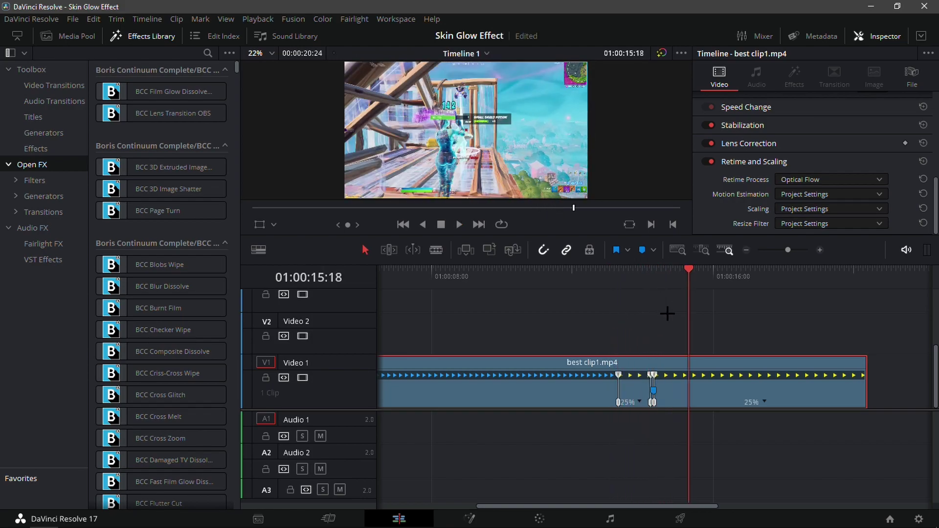
pyautogui.hotkey('ctrl', 'b')
pyautogui.click(773, 375)
pyautogui.press('BackSpace')
pyautogui.click(614, 280)
pyautogui.press('space')
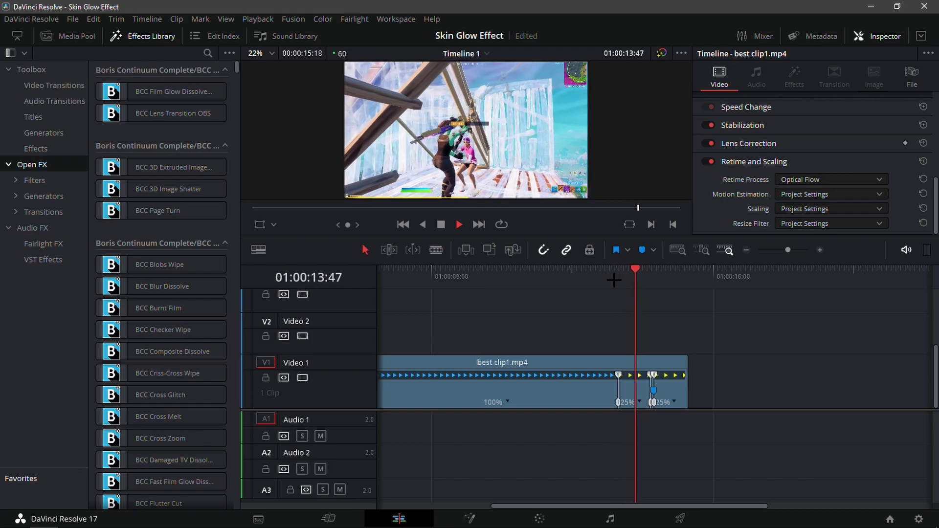
pyautogui.click(627, 278)
pyautogui.moveTo(597, 288)
pyautogui.mouseDown()
pyautogui.moveTo(526, 311)
pyautogui.moveTo(594, 306)
pyautogui.moveTo(620, 316)
pyautogui.moveTo(602, 293)
pyautogui.moveTo(626, 282)
pyautogui.moveTo(605, 286)
pyautogui.mouseUp()
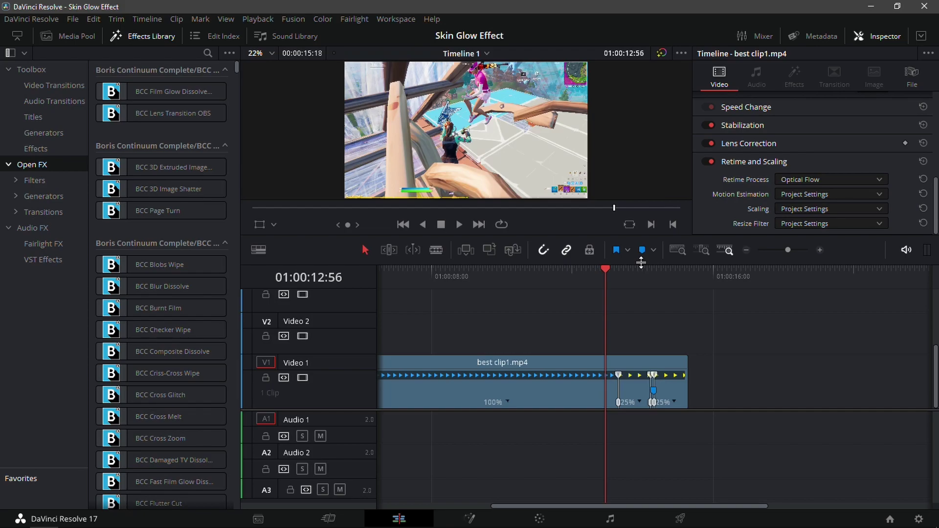
# Step: Switch to File Explorer, open the God SFX folder in C:\SBR7, and place Godly Pump Sfx on Audio 1 under the slow-motion section
pyautogui.press('super')
pyautogui.hotkey('alt', 'Tab')
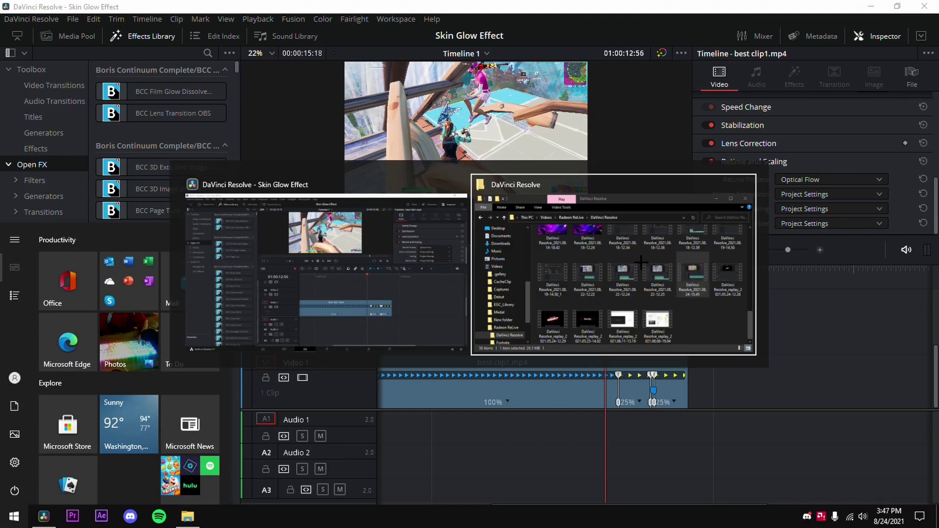
pyautogui.scroll(-2, 381, 255)
pyautogui.scroll(4, 365, 204)
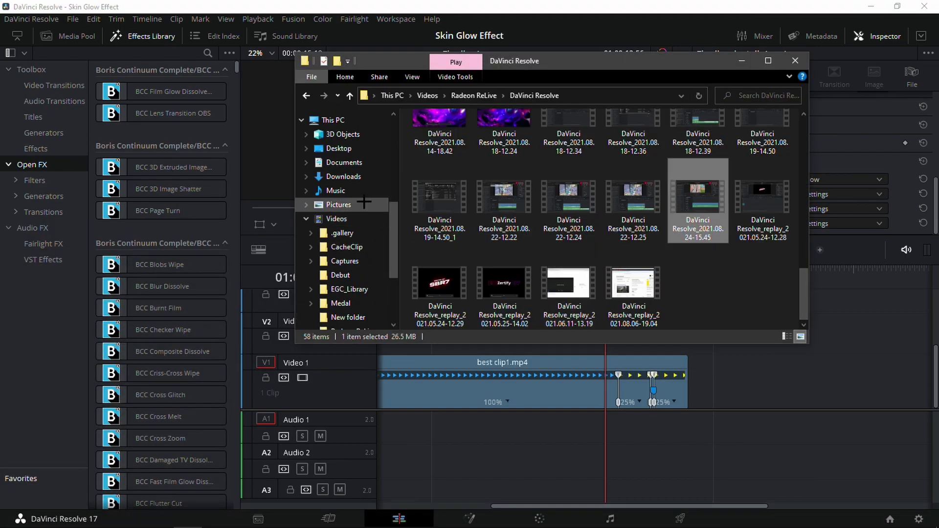
pyautogui.scroll(-5, 364, 270)
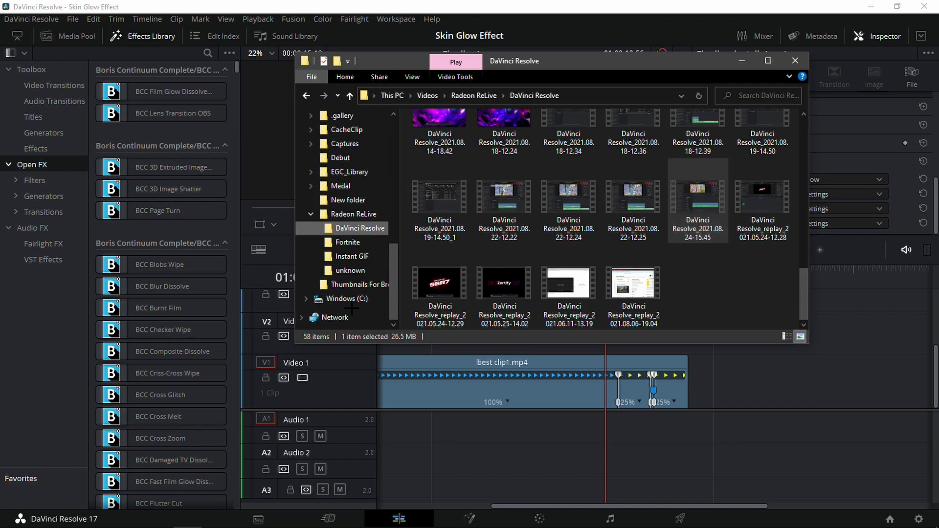
pyautogui.click(351, 299)
pyautogui.doubleClick(416, 218)
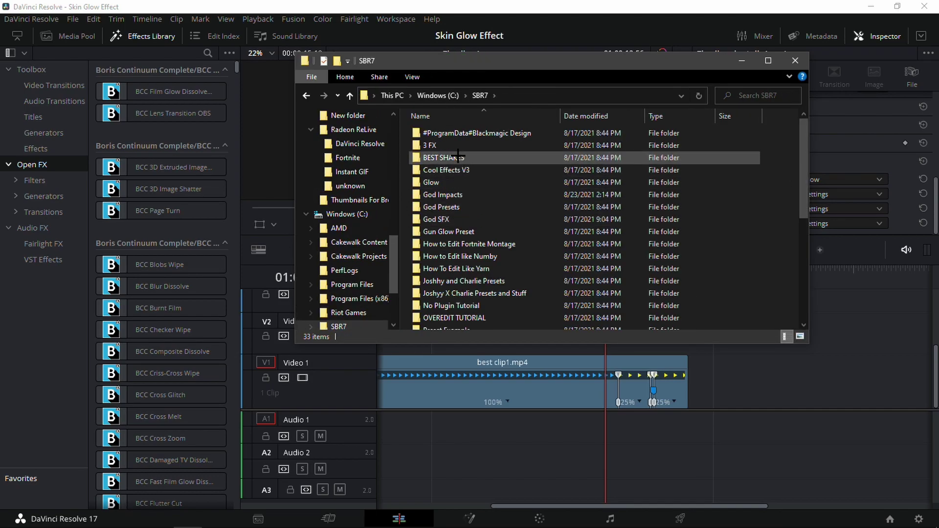
pyautogui.doubleClick(448, 219)
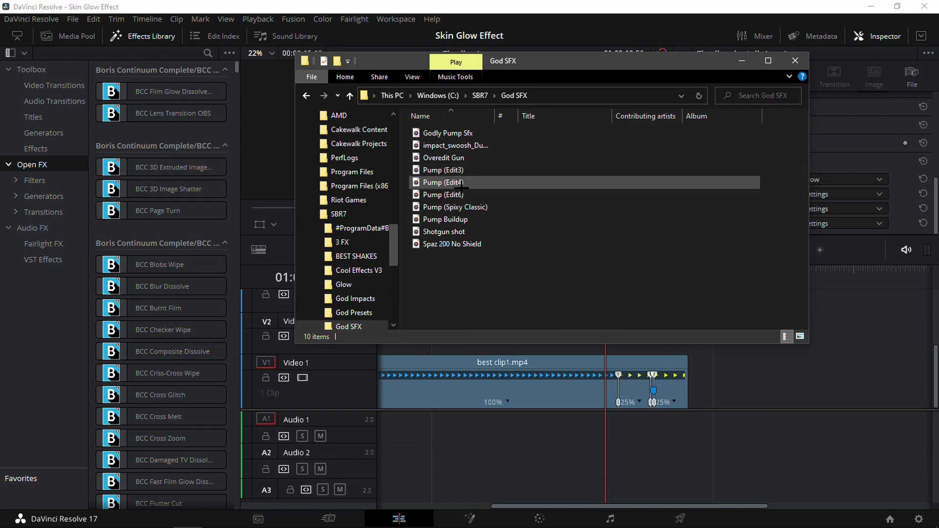
pyautogui.moveTo(458, 137); pyautogui.dragTo(633, 403)
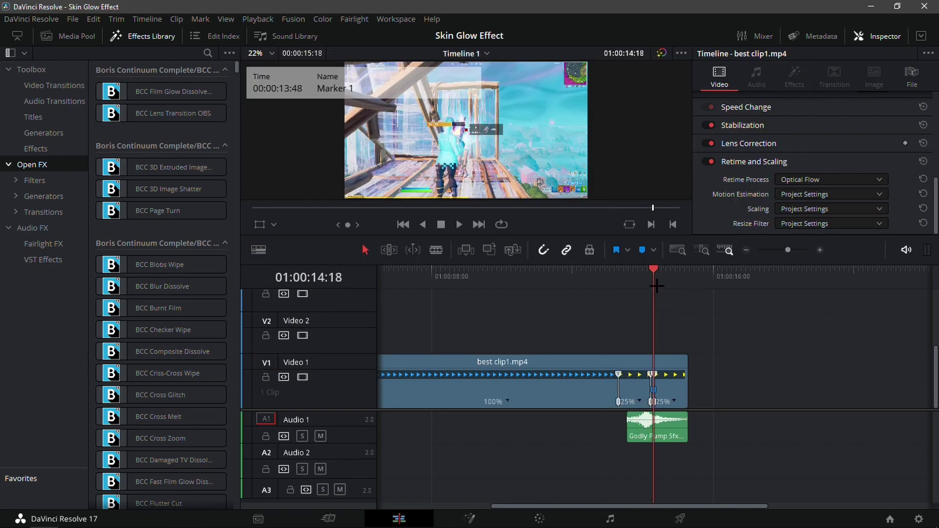
# Step: Shift Godly Pump Sfx later to line up with the marker and trim its end to the video clip's end
pyautogui.click(819, 249)
pyautogui.click(820, 250)
pyautogui.moveTo(671, 434); pyautogui.dragTo(701, 431)
pyautogui.moveTo(817, 430); pyautogui.dragTo(793, 429)
# Step: Trim the start of Godly Pump Sfx, give it a short fade-in, and play back the result
pyautogui.moveTo(658, 288); pyautogui.dragTo(526, 283)
pyautogui.moveTo(587, 427); pyautogui.dragTo(621, 414)
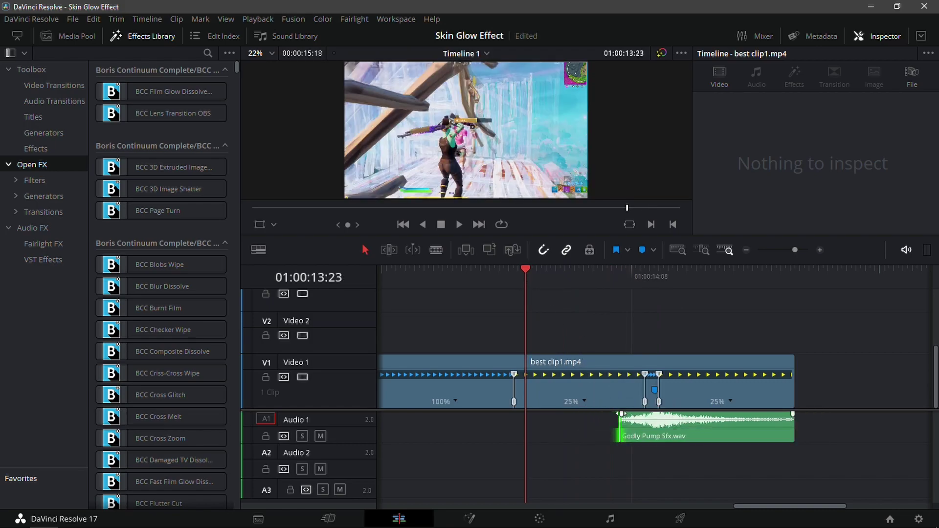
pyautogui.press('space')
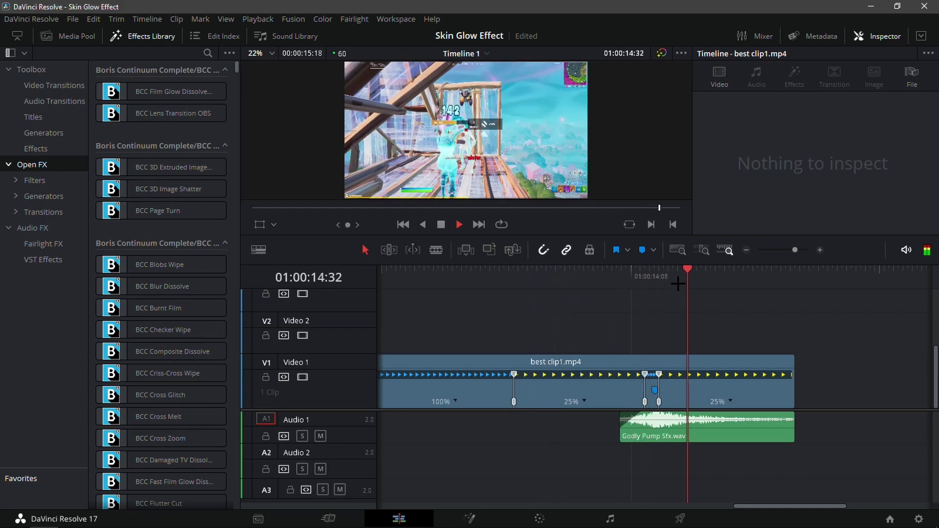
# Step: Replay the slow-motion section with the pump sound effect on Audio 1
pyautogui.click(582, 272)
pyautogui.click(556, 283)
pyautogui.click(554, 284)
pyautogui.press('space')
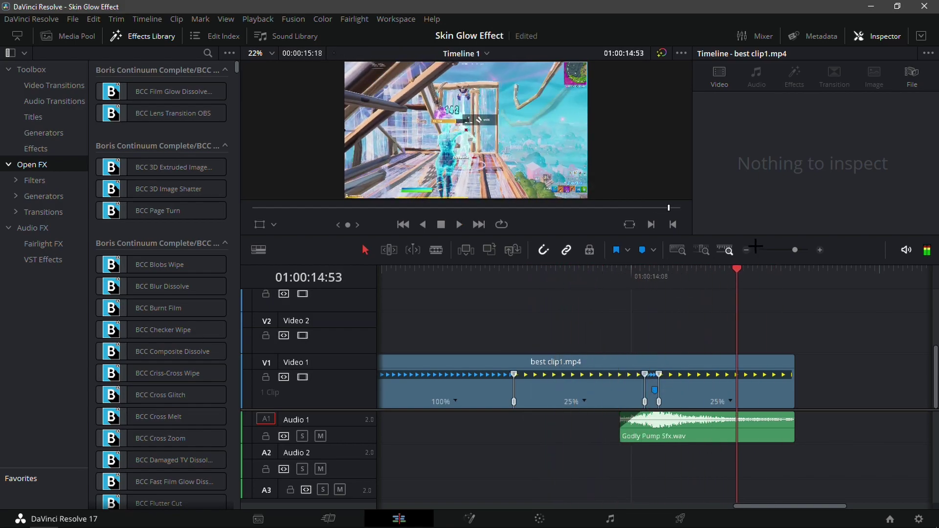
# Step: Switch to File Explorer, search Downloads for "fanta", and place ericdoa - fantasize (Official Video) on Audio 2
pyautogui.click(751, 250)
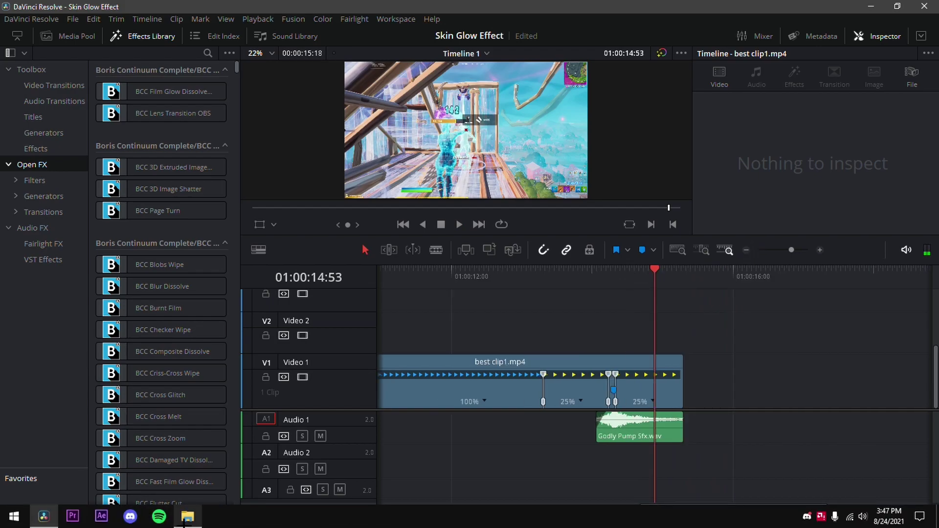
pyautogui.click(184, 521)
pyautogui.scroll(10, 343, 220)
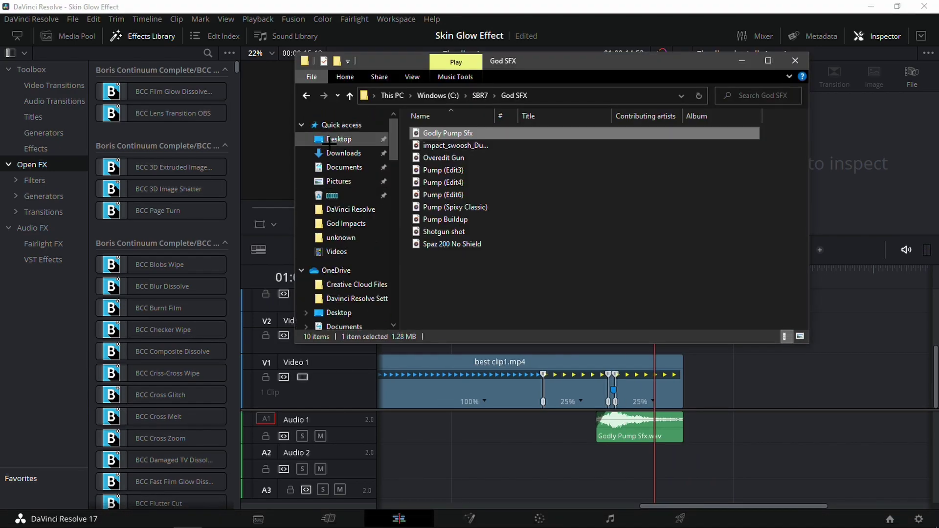
pyautogui.click(340, 153)
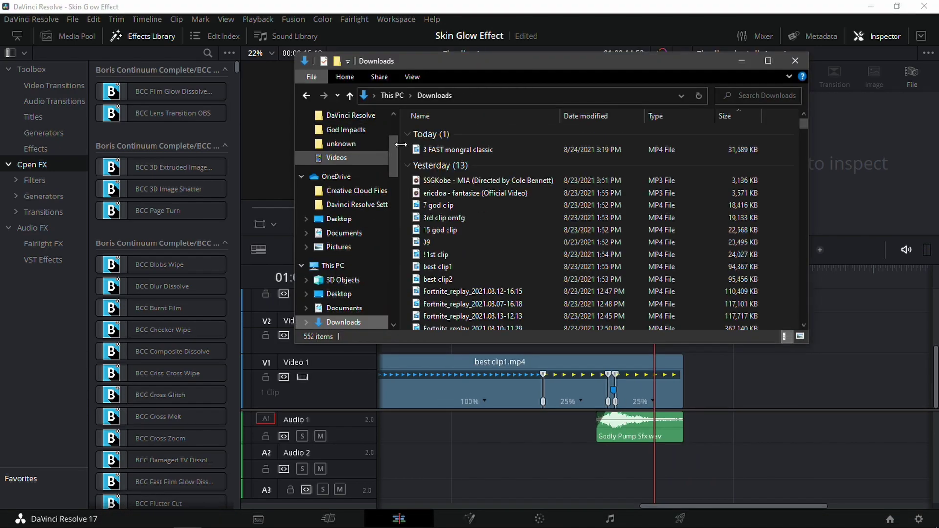
pyautogui.click(761, 97)
pyautogui.write('fanta')
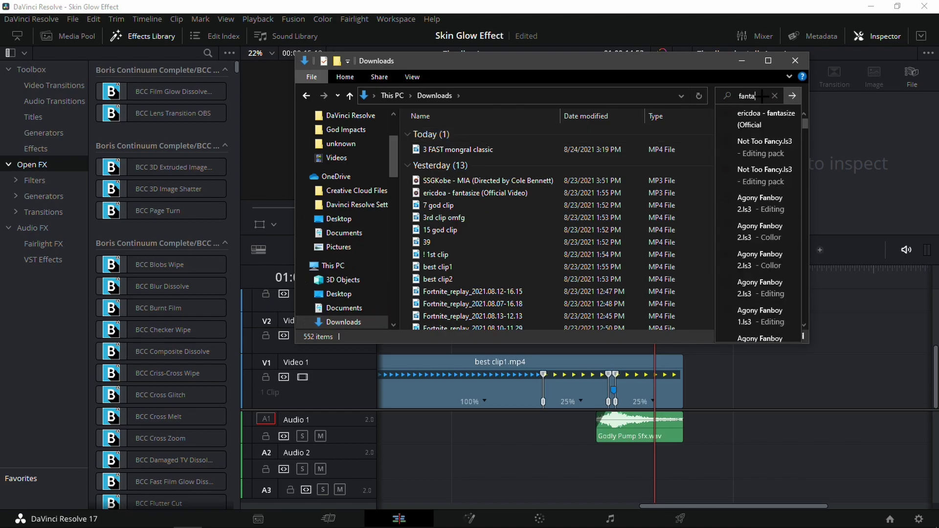
pyautogui.press('Return')
pyautogui.moveTo(489, 150); pyautogui.dragTo(405, 459)
# Step: Play the song on Audio 2, mark the beat drop, and trim away the start of the song
pyautogui.press('space')
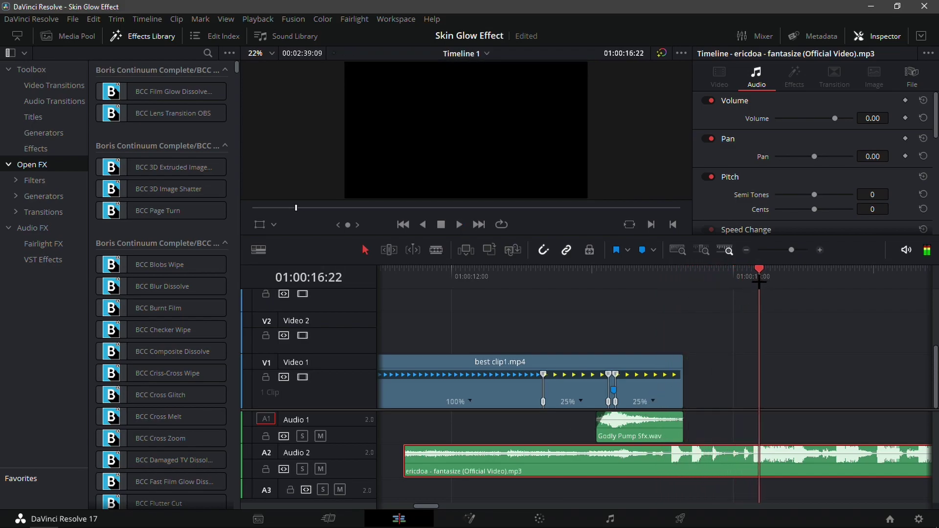
pyautogui.press('m')
pyautogui.moveTo(406, 460); pyautogui.dragTo(708, 460)
# Step: Move the song earlier so its marker lines up with the marker on best clip1.mp4
pyautogui.moveTo(775, 453); pyautogui.dragTo(701, 460)
pyautogui.hotkey('ctrl', 'z')
pyautogui.moveTo(820, 458); pyautogui.dragTo(679, 456)
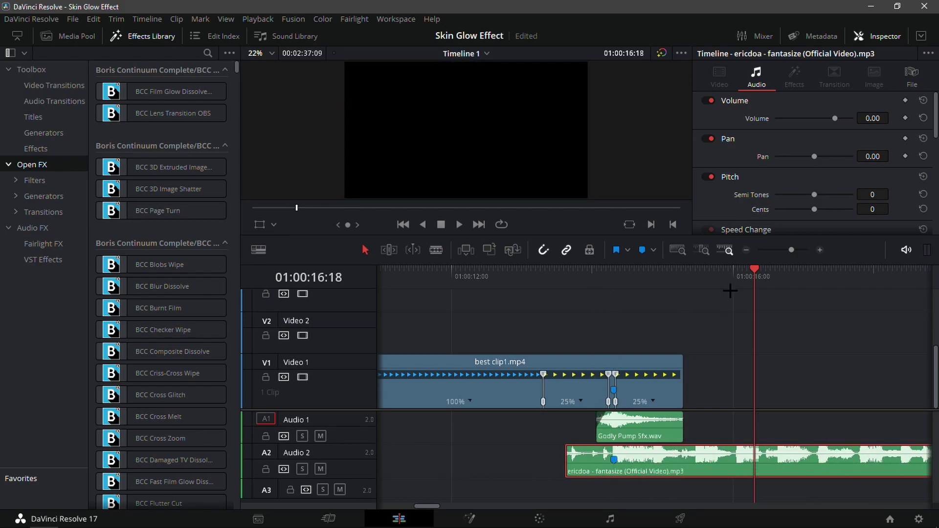
# Step: Extend the start of the song back beneath the earlier part of best clip1.mp4
pyautogui.click(746, 249)
pyautogui.moveTo(615, 455); pyautogui.dragTo(610, 453)
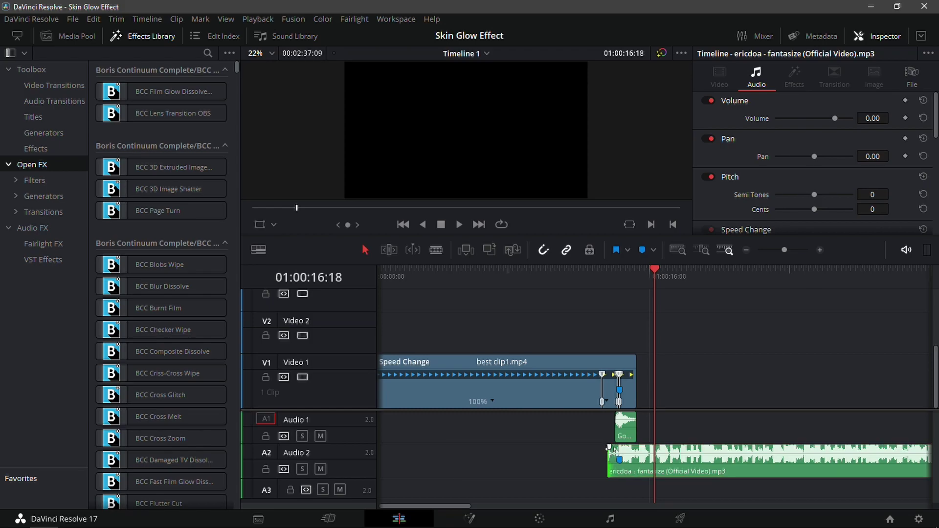
pyautogui.moveTo(610, 453); pyautogui.dragTo(453, 452)
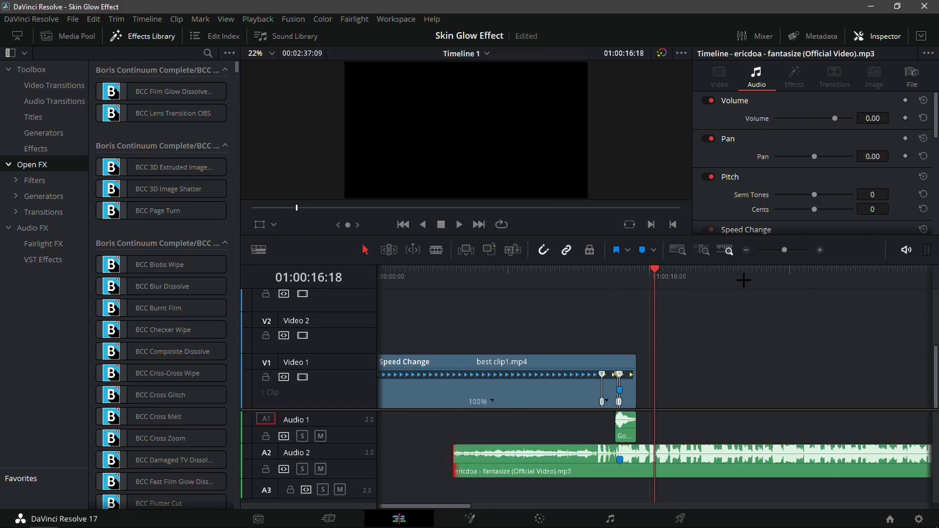
# Step: Trim the video's start to match the song's start, move all clips to the timeline's beginning, and play it
pyautogui.click(747, 250)
pyautogui.moveTo(378, 390); pyautogui.dragTo(422, 387)
pyautogui.moveTo(557, 356); pyautogui.dragTo(400, 470)
pyautogui.moveTo(431, 397); pyautogui.dragTo(366, 398)
pyautogui.press('space')
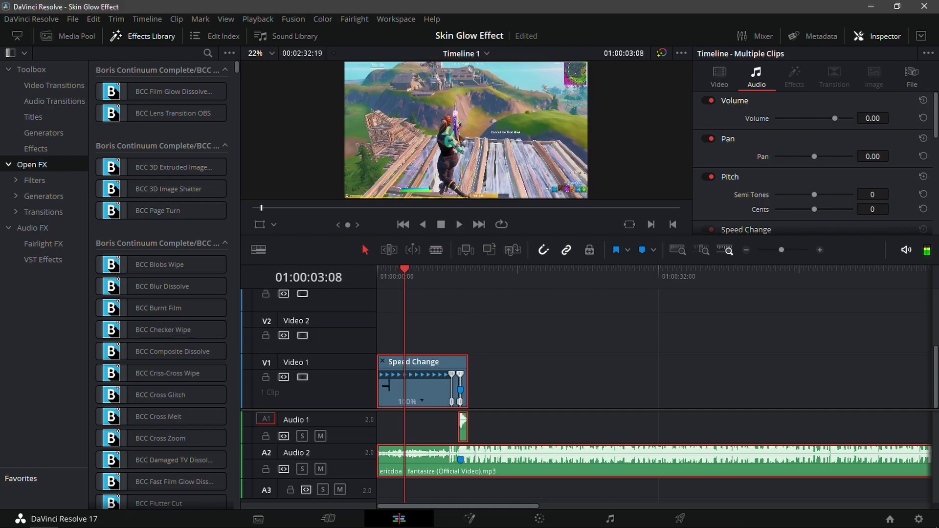
# Step: Trim more of the opening from the video and song, keep everything at the timeline start, and replay the section
pyautogui.moveTo(383, 382)
pyautogui.mouseDown()
pyautogui.moveTo(393, 382)
pyautogui.moveTo(383, 382)
pyautogui.mouseUp()
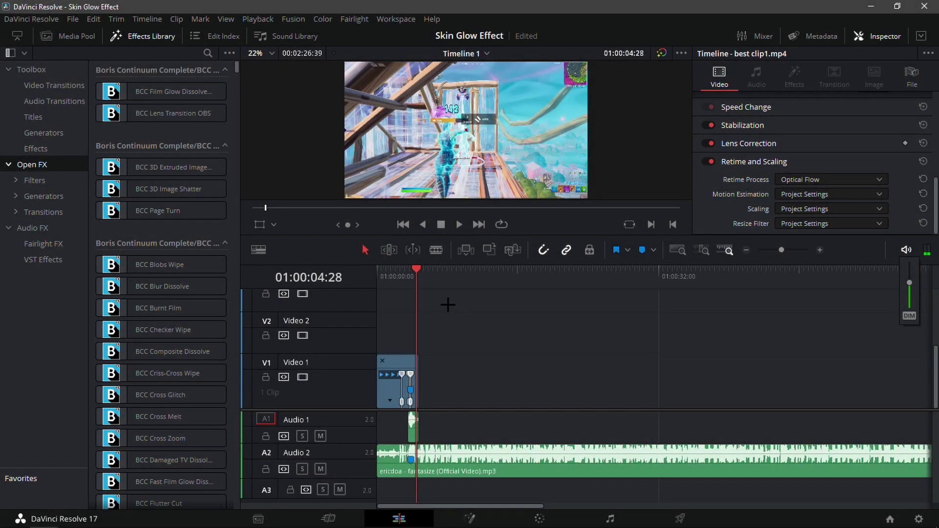
pyautogui.moveTo(408, 280); pyautogui.dragTo(391, 282)
pyautogui.press('space')
pyautogui.click(819, 249)
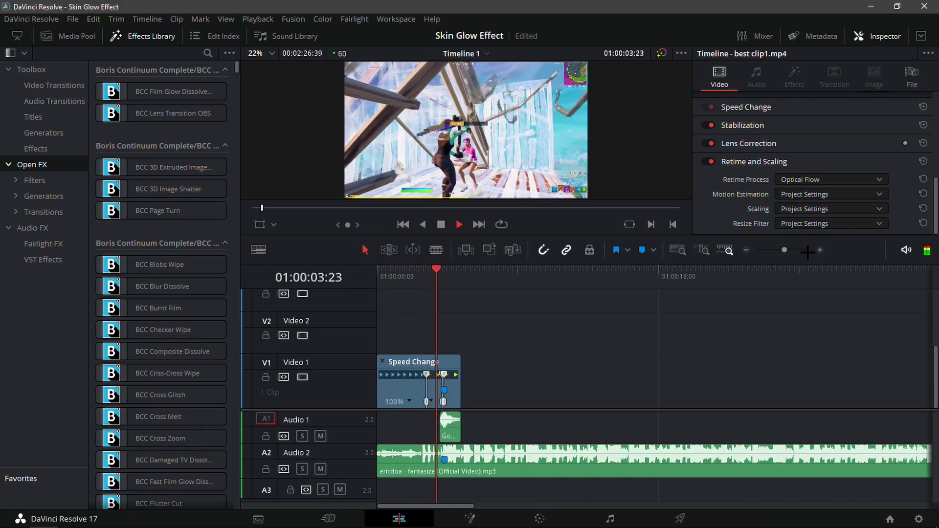
pyautogui.moveTo(807, 252)
pyautogui.mouseDown()
pyautogui.moveTo(788, 252)
pyautogui.moveTo(802, 251)
pyautogui.moveTo(796, 258)
pyautogui.mouseUp()
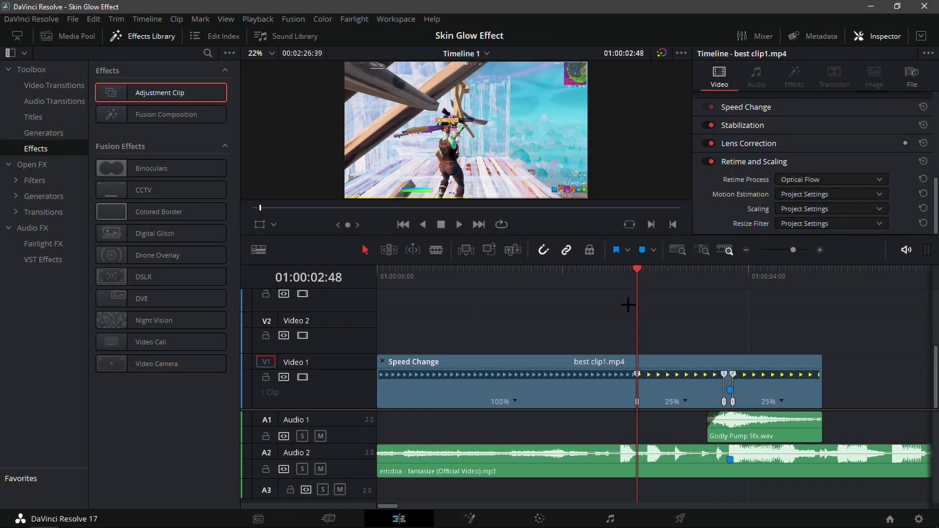
# Step: Split best clip1.mp4 on Video 1 at 01:00:02:48 and at its marker at 01:00:03:48
pyautogui.moveTo(627, 305)
pyautogui.mouseDown()
pyautogui.moveTo(551, 305)
pyautogui.moveTo(643, 317)
pyautogui.moveTo(633, 322)
pyautogui.moveTo(637, 314)
pyautogui.mouseUp()
pyautogui.click(667, 377)
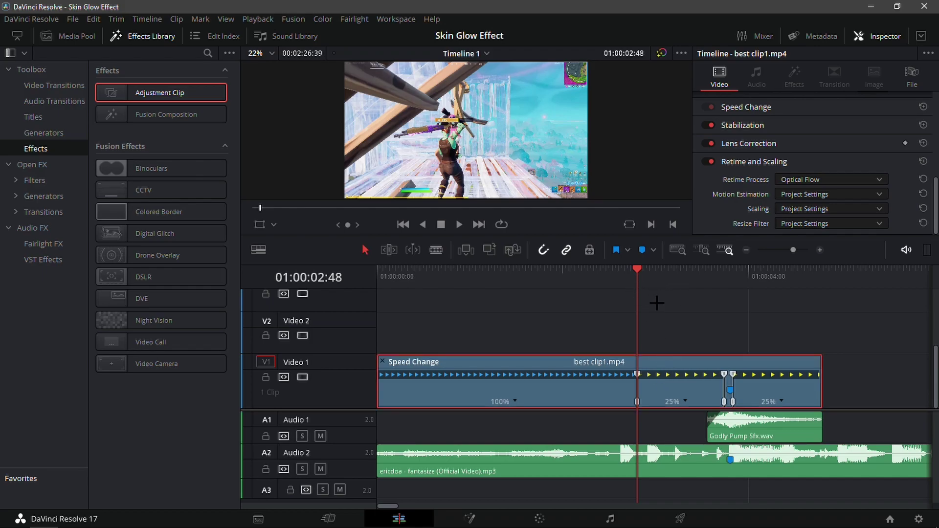
pyautogui.click(823, 248)
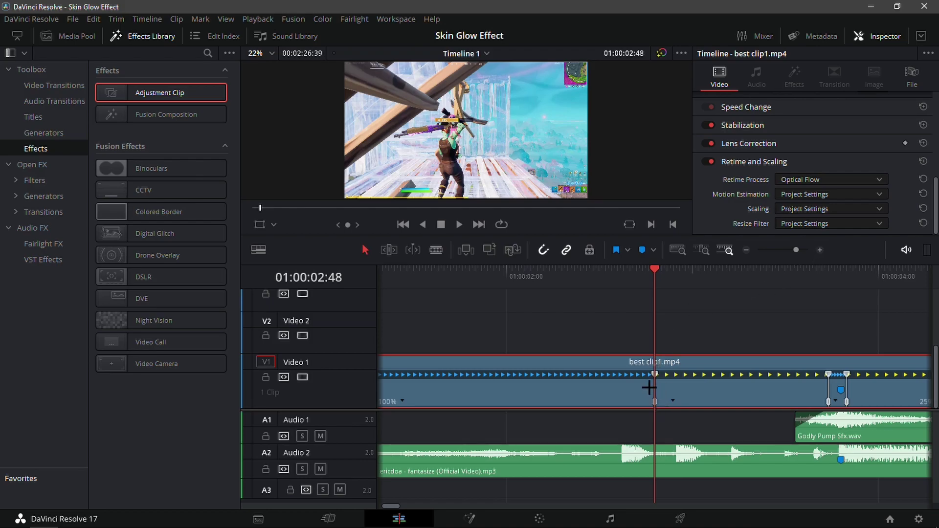
pyautogui.hotkey('ctrl', 'b')
pyautogui.hotkey('shift', 'Down')
pyautogui.click(799, 377)
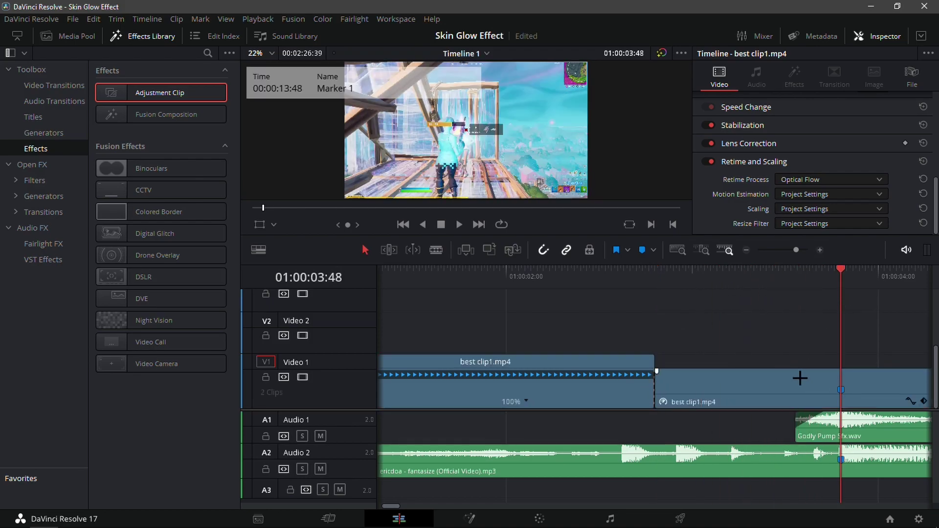
# Step: Play back the slow-motion segment before the marker and return the playhead to its start at 01:00:02:48
pyautogui.moveTo(831, 301); pyautogui.dragTo(710, 309)
pyautogui.moveTo(717, 279); pyautogui.dragTo(630, 281)
pyautogui.press('space')
pyautogui.moveTo(787, 283); pyautogui.dragTo(655, 325)
# Step: Open the middle segment of best clip1.mp4 on the Color page and add a circular window over the character
pyautogui.click(663, 389)
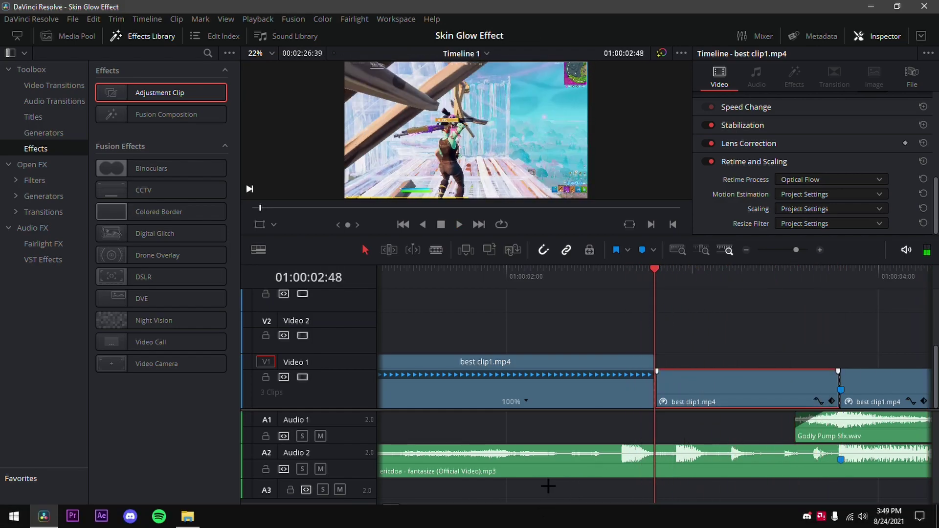
pyautogui.click(540, 518)
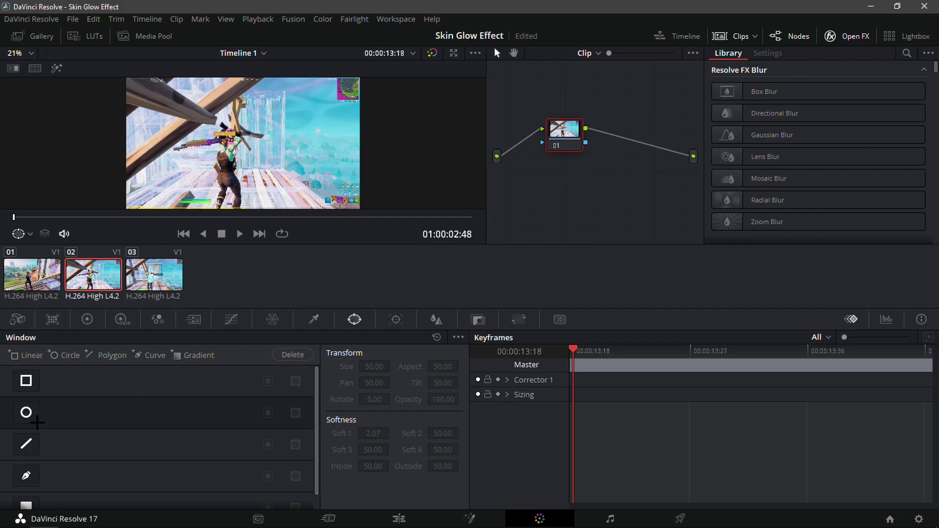
pyautogui.click(26, 416)
pyautogui.scroll(5, 289, 177)
pyautogui.moveTo(261, 161); pyautogui.dragTo(228, 198)
pyautogui.scroll(-3, 234, 173)
pyautogui.moveTo(230, 171); pyautogui.dragTo(229, 191)
# Step: Shape the circular window into a tall ellipse around the character, about 23.01 in size and 17.47 in aspect
pyautogui.scroll(5, 231, 182)
pyautogui.moveTo(276, 131); pyautogui.dragTo(147, 137)
pyautogui.scroll(2, 238, 140)
pyautogui.scroll(2, 225, 117)
pyautogui.scroll(3, 224, 111)
pyautogui.scroll(-4, 228, 144)
pyautogui.scroll(-3, 228, 144)
pyautogui.scroll(-1, 213, 131)
pyautogui.scroll(2, 212, 128)
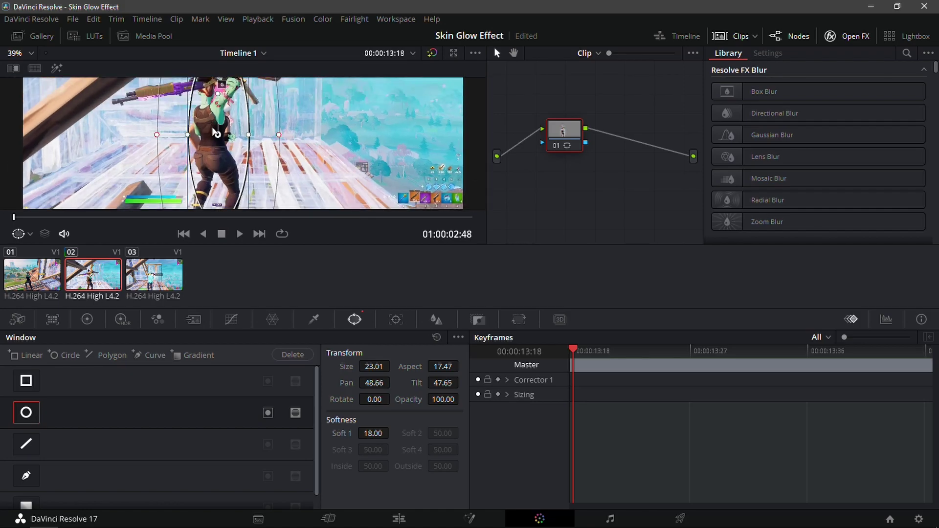
pyautogui.scroll(-1, 213, 128)
pyautogui.scroll(2, 212, 128)
pyautogui.scroll(2, 212, 129)
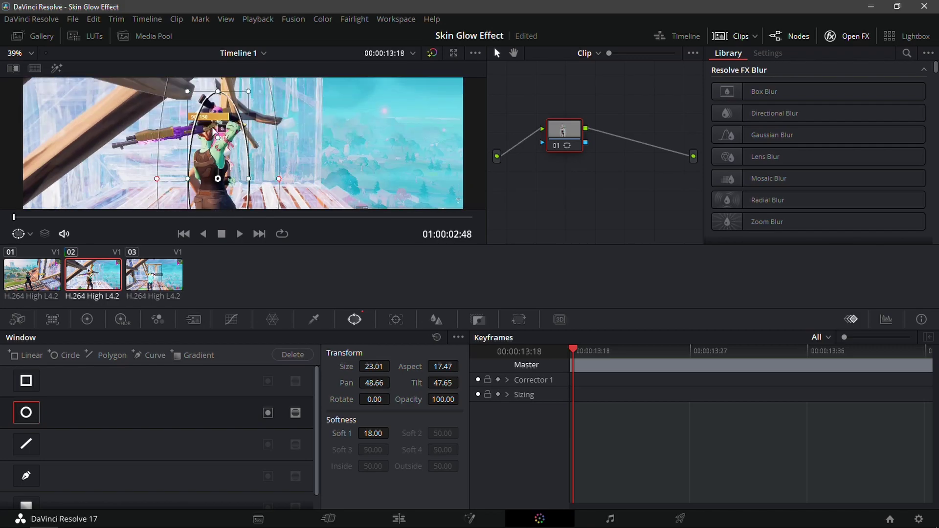
# Step: Center the window on the character at about pan 48.16 and tilt 47.74, and check its fit from head to feet
pyautogui.moveTo(223, 138); pyautogui.dragTo(214, 136)
pyautogui.scroll(-2, 231, 137)
pyautogui.scroll(2, 232, 137)
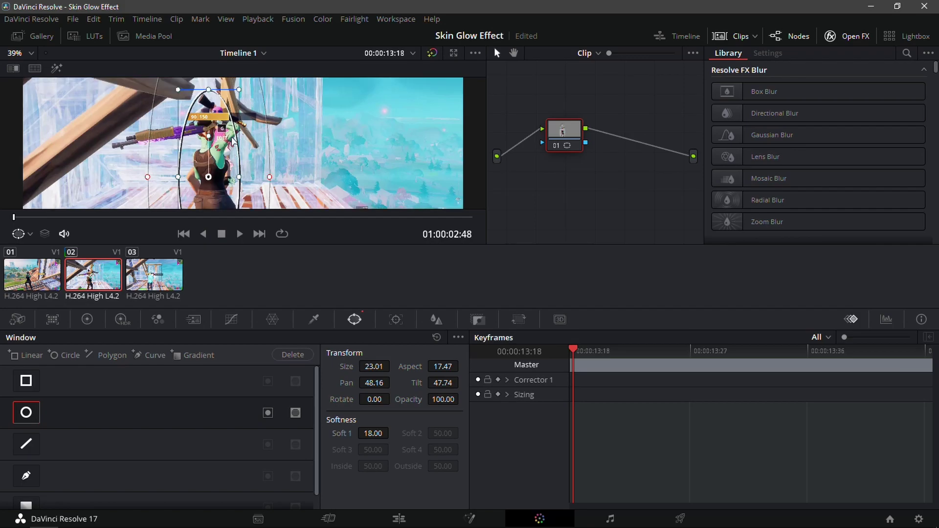
pyautogui.scroll(-3, 232, 137)
pyautogui.scroll(-3, 281, 141)
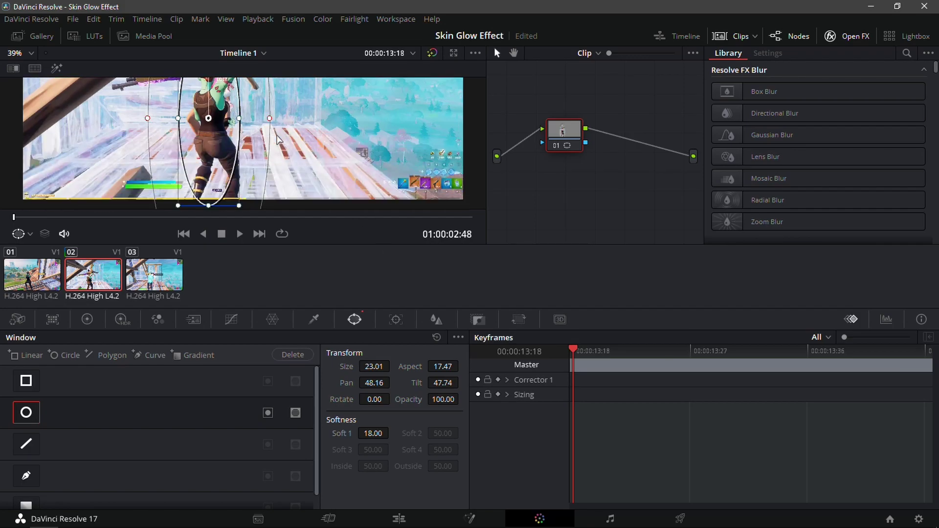
pyautogui.scroll(-1, 279, 140)
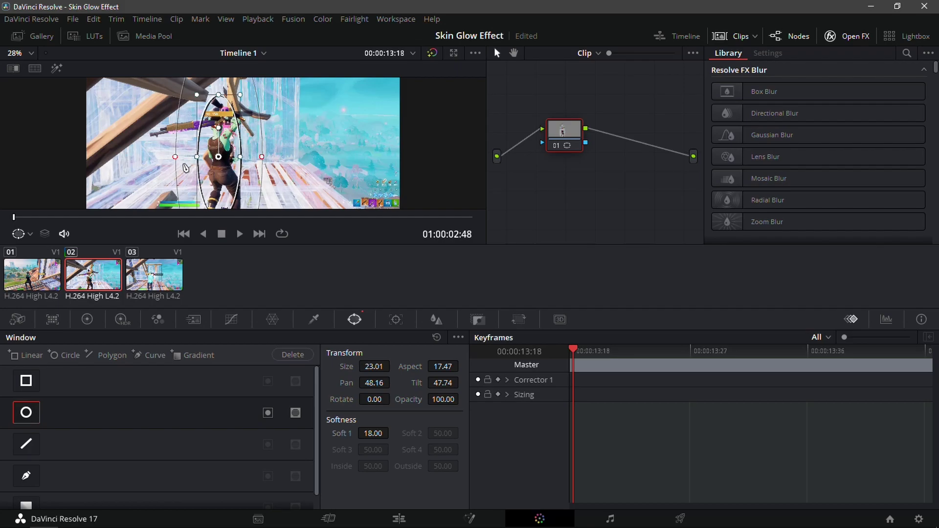
# Step: Try reducing the circular window's softness to 0.00, and undo the change
pyautogui.moveTo(176, 158); pyautogui.dragTo(220, 157)
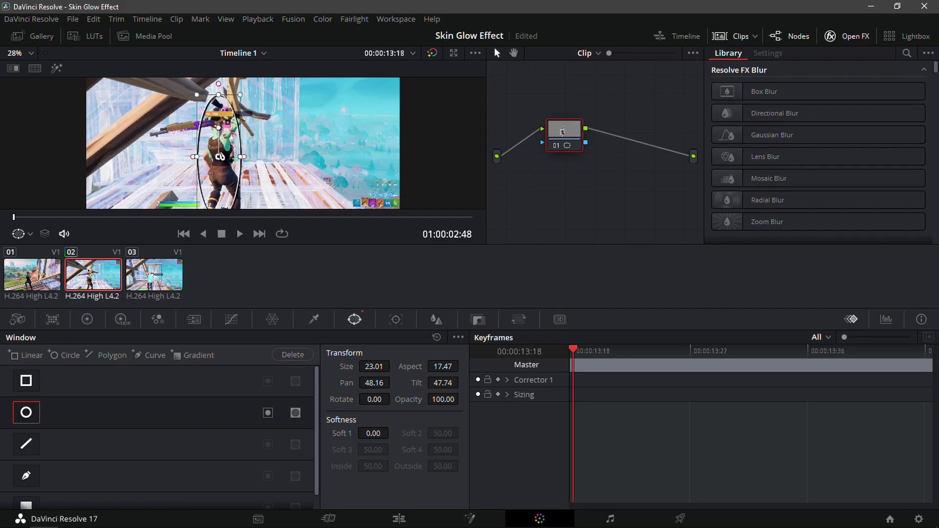
pyautogui.hotkey('ctrl', 'z')
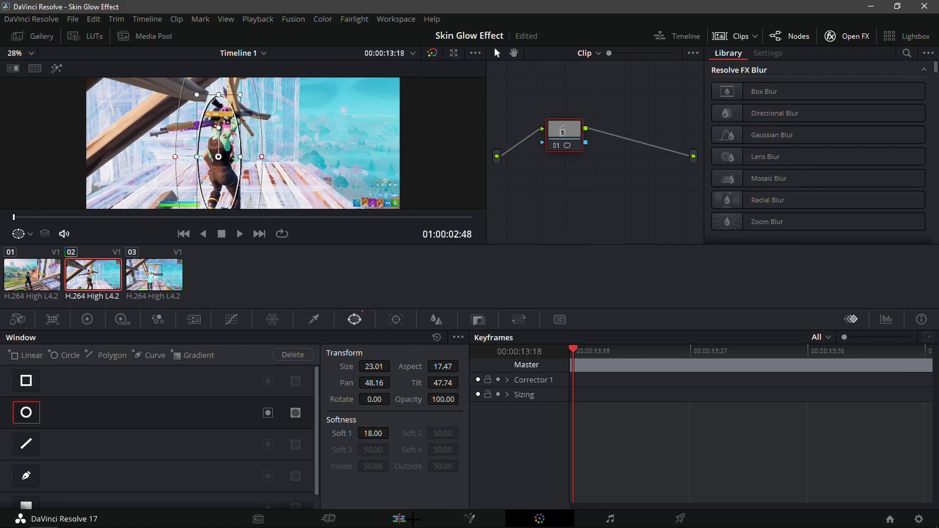
# Step: Return to the Edit page, duplicate the middle segment onto Video 2 directly above the original, and play it back
pyautogui.hotkey('shift', '4')
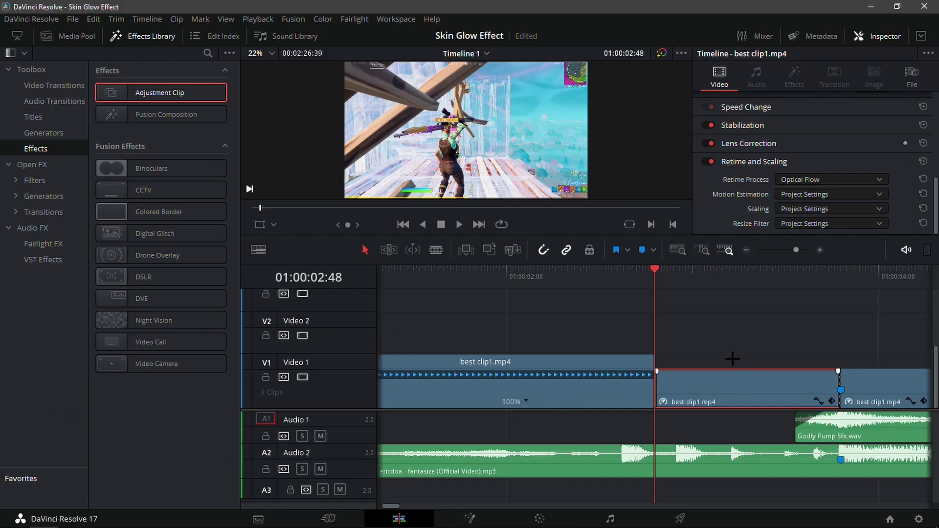
pyautogui.moveTo(697, 271); pyautogui.dragTo(710, 273)
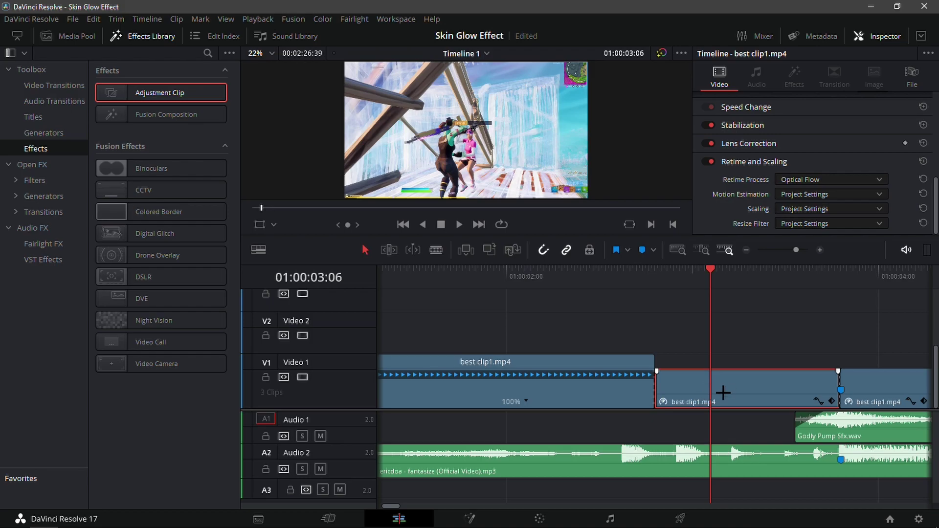
pyautogui.moveTo(732, 391); pyautogui.dragTo(718, 329)
pyautogui.moveTo(695, 296); pyautogui.dragTo(465, 308)
pyautogui.press('space')
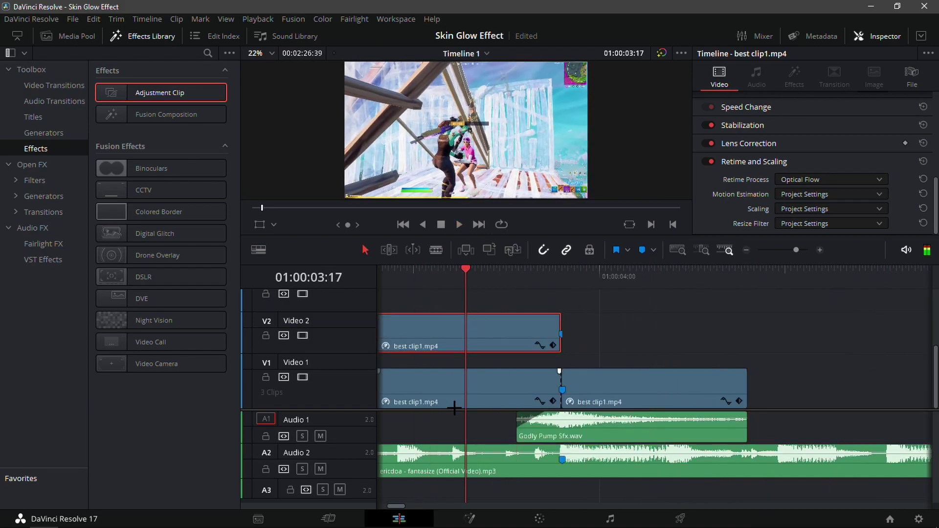
# Step: Open the Video 2 copy on the Color page, add an alpha output, and connect node 01's alpha to it
pyautogui.click(540, 518)
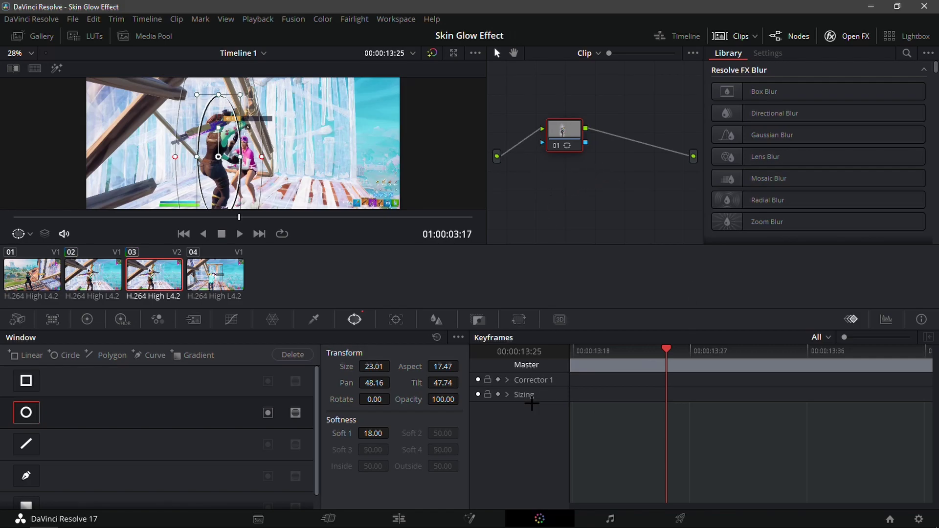
pyautogui.click(399, 517)
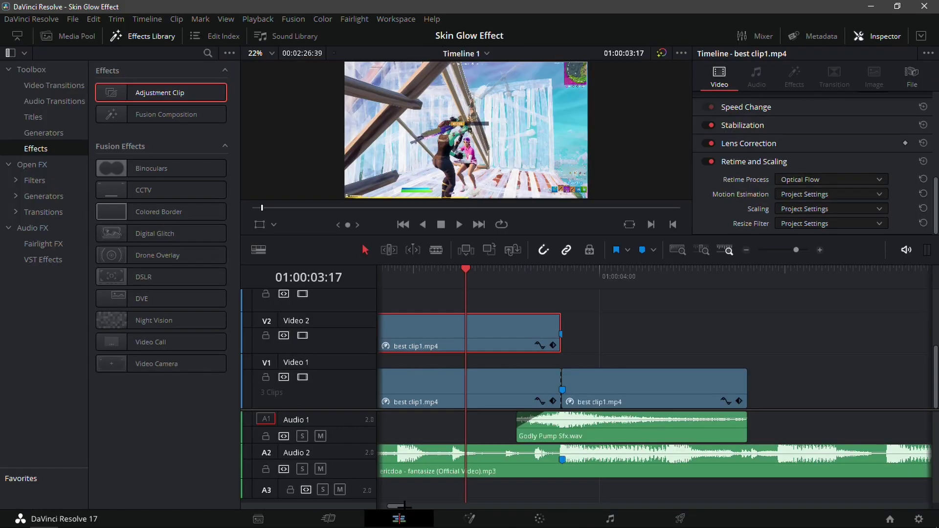
pyautogui.click(742, 250)
pyautogui.click(539, 520)
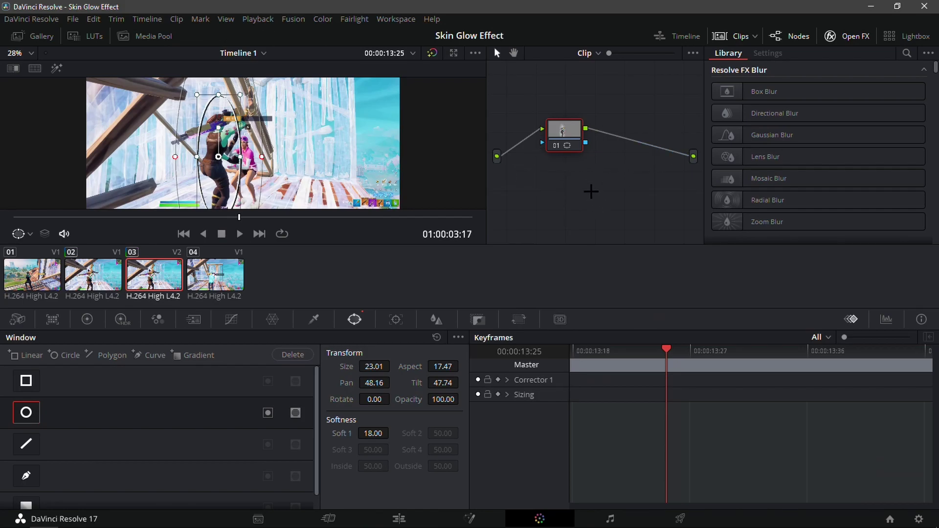
pyautogui.rightClick(590, 193)
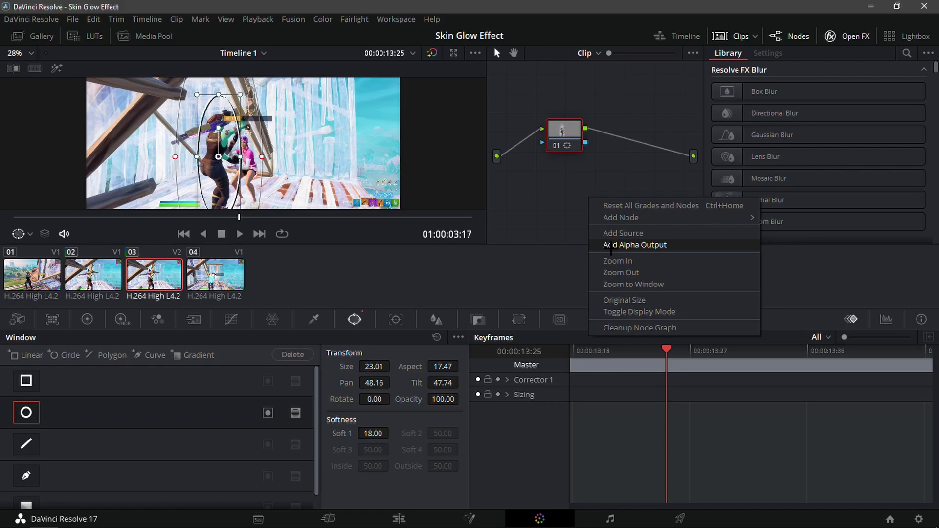
pyautogui.click(626, 245)
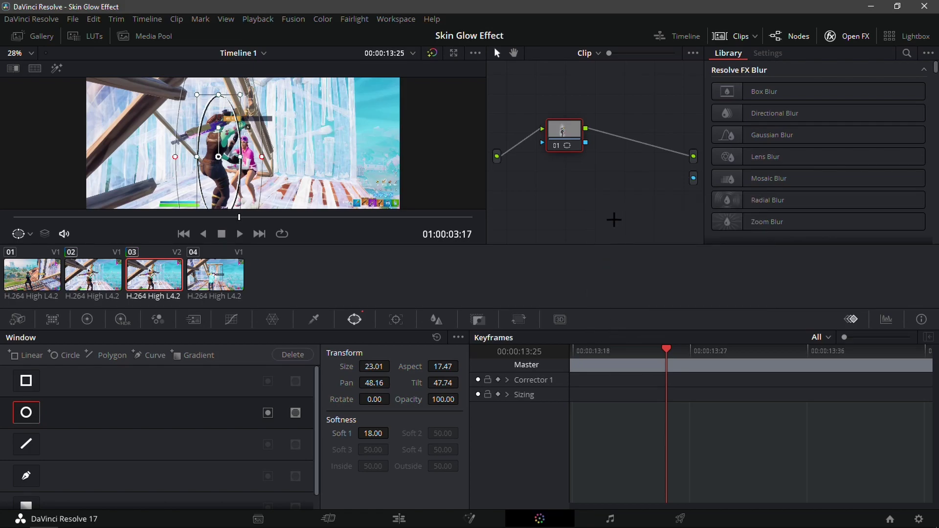
pyautogui.moveTo(586, 142); pyautogui.dragTo(693, 178)
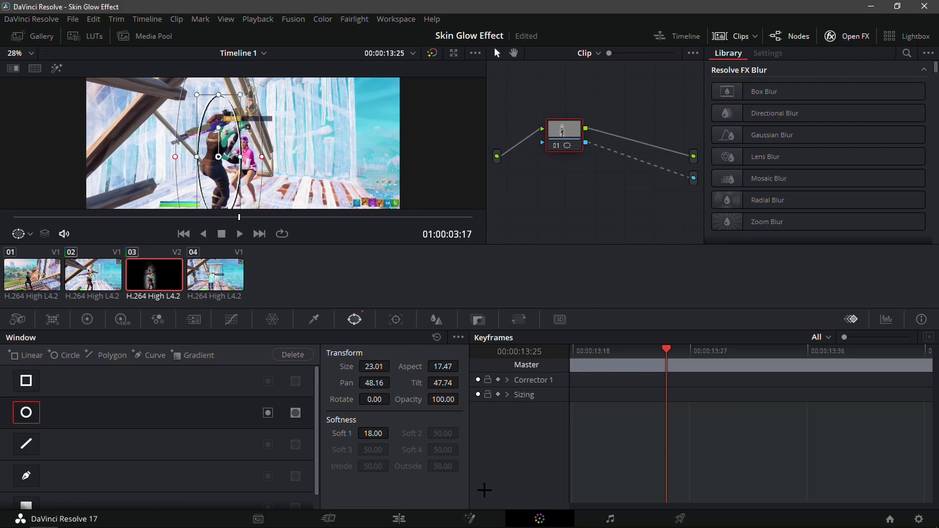
# Step: Check the masked Video 2 copy on the Edit page by playing it with Video 1 temporarily disabled
pyautogui.click(399, 519)
pyautogui.click(609, 280)
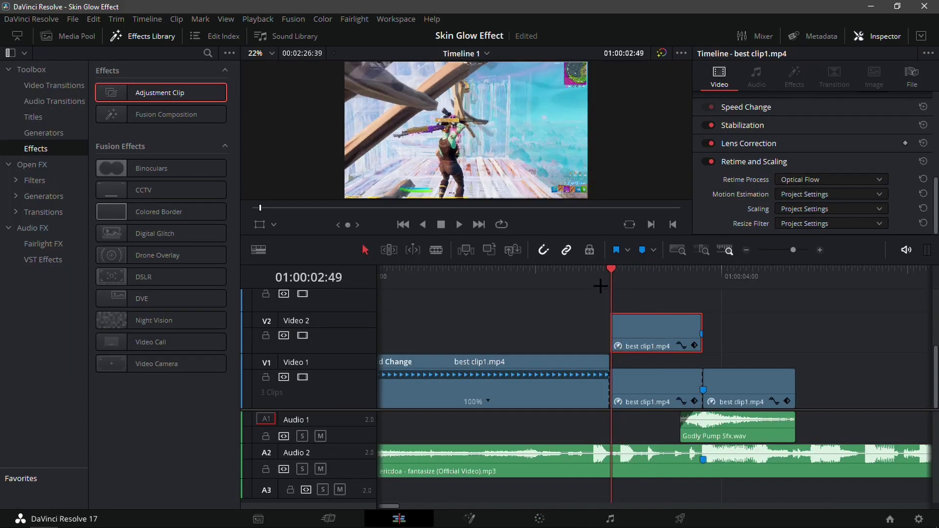
pyautogui.click(620, 290)
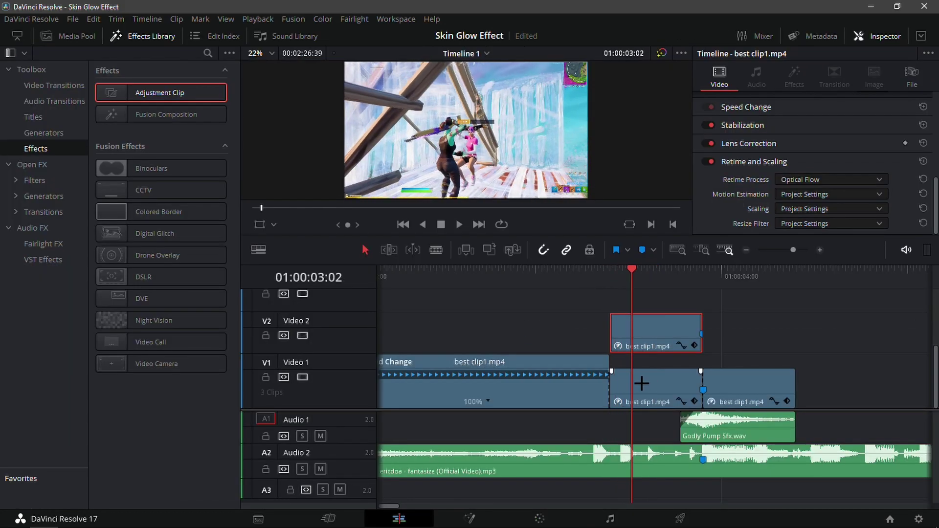
pyautogui.click(610, 279)
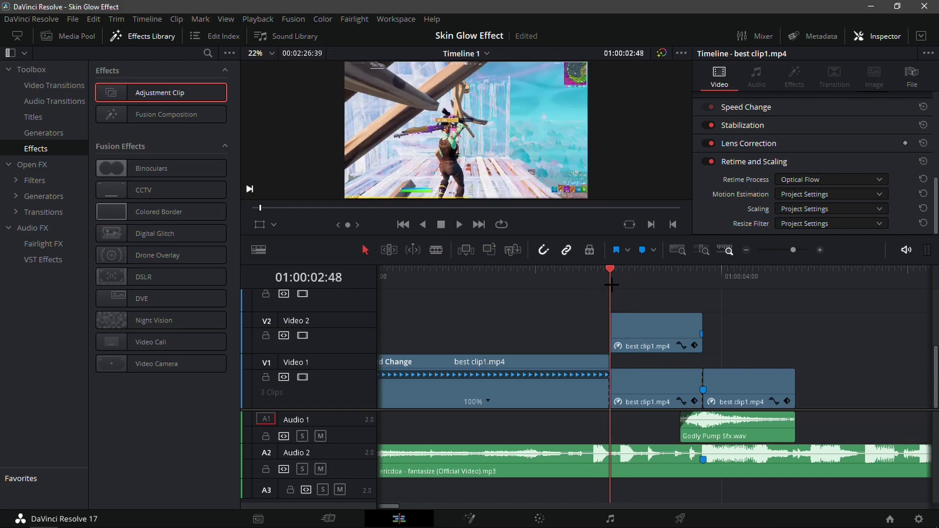
pyautogui.click(308, 377)
pyautogui.press('space')
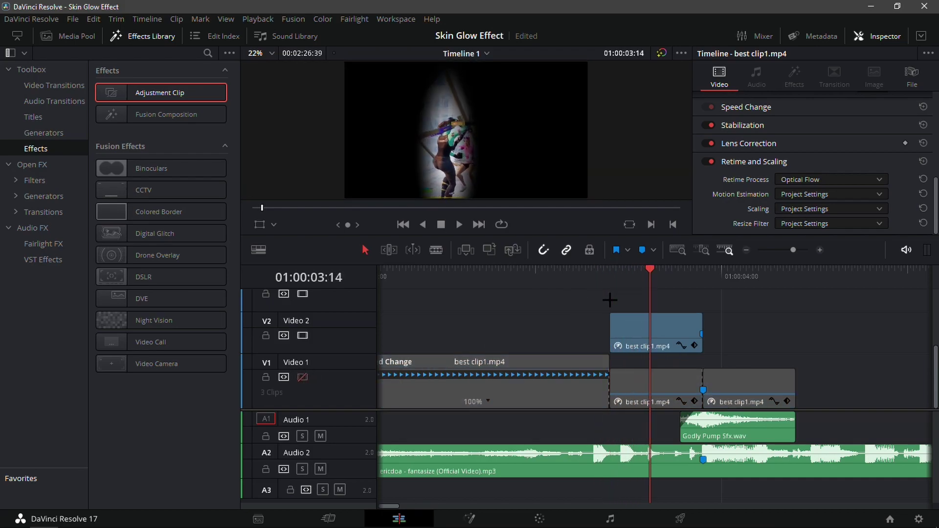
pyautogui.moveTo(674, 294); pyautogui.dragTo(611, 292)
pyautogui.click(607, 279)
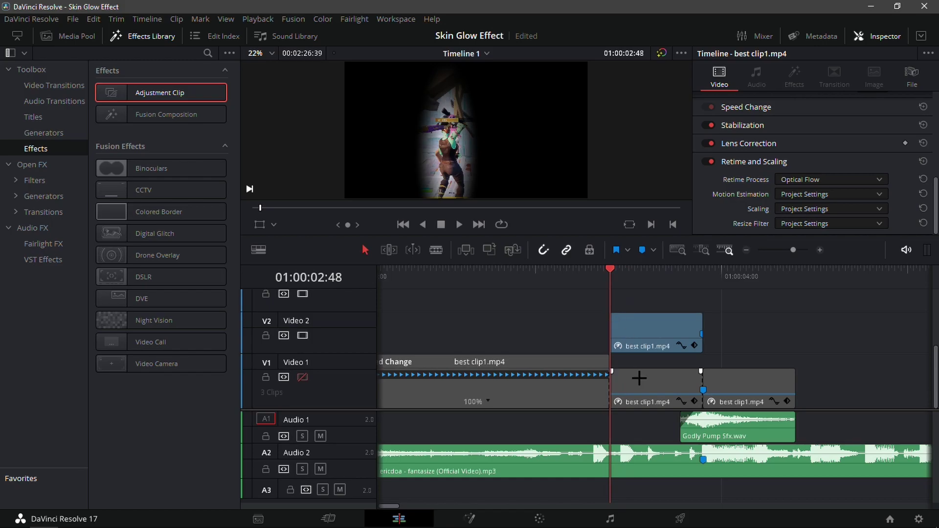
pyautogui.click(302, 377)
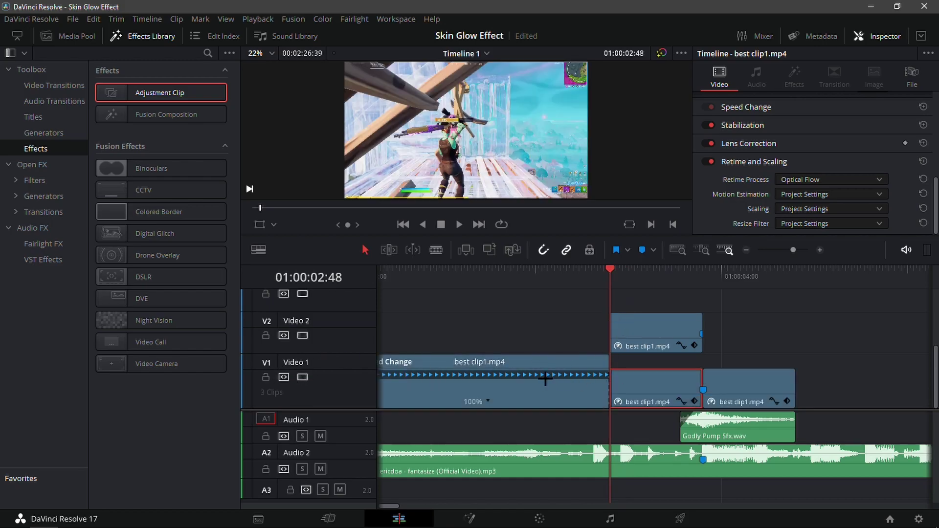
pyautogui.click(303, 377)
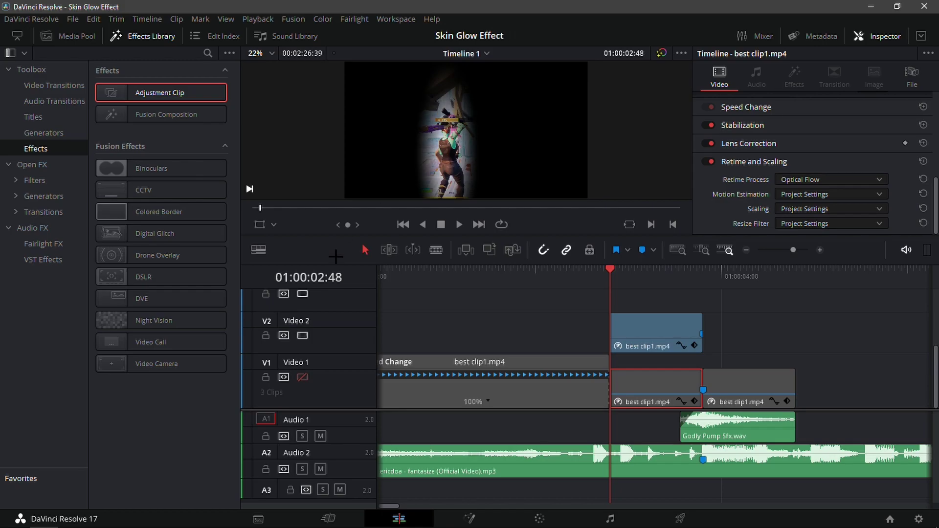
pyautogui.click(302, 377)
# Step: On the Color page, reposition the circular window over the character at about pan 48.31 and tilt 47.39
pyautogui.click(540, 519)
pyautogui.scroll(2, 245, 143)
pyautogui.moveTo(227, 143); pyautogui.dragTo(230, 150)
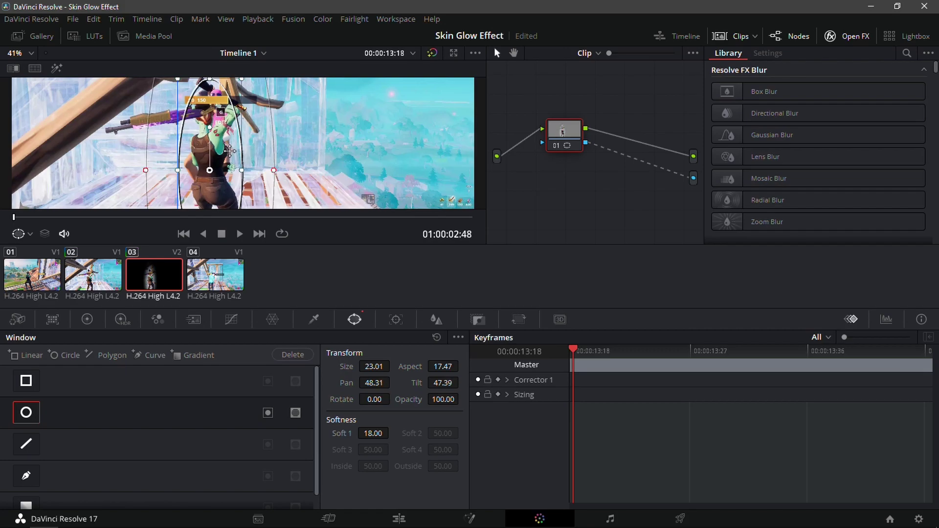
pyautogui.scroll(-1, 206, 145)
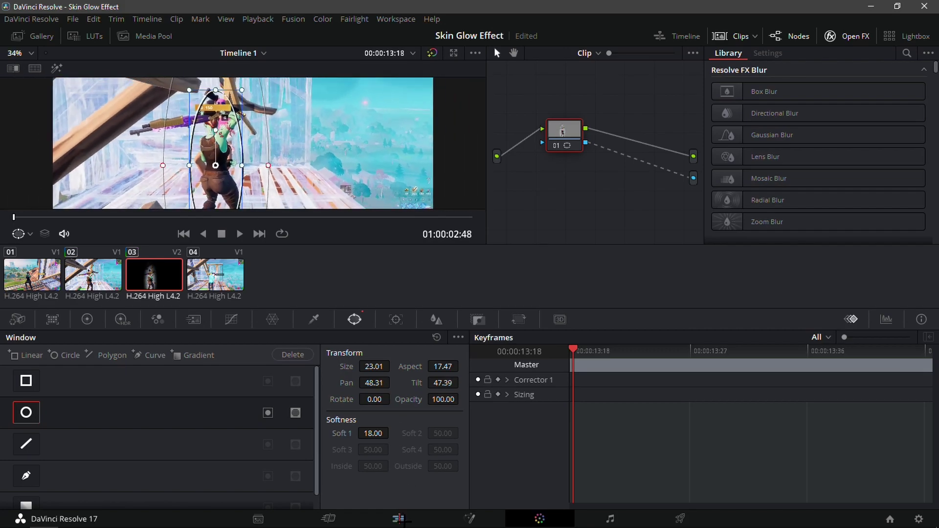
# Step: Recheck the masked copy on the Edit page with Video 1 temporarily disabled, and save the project
pyautogui.click(399, 518)
pyautogui.click(302, 377)
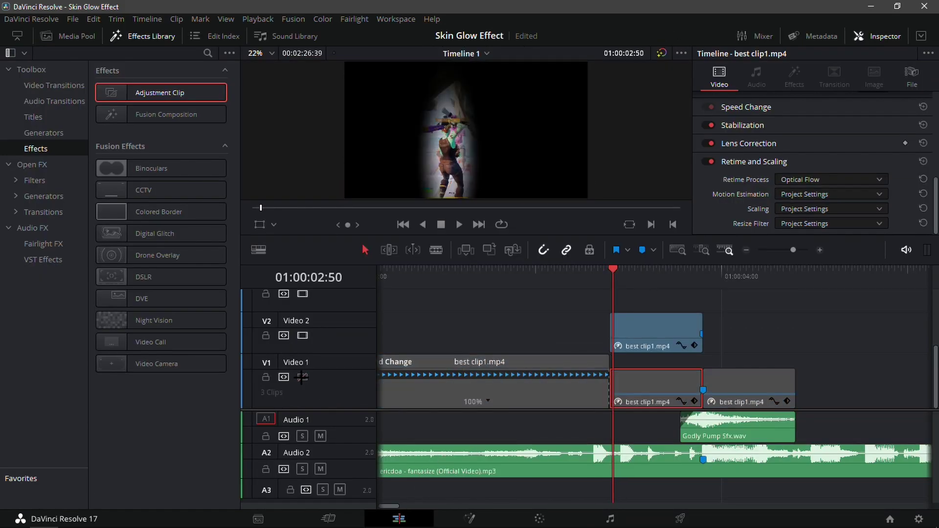
pyautogui.click(302, 377)
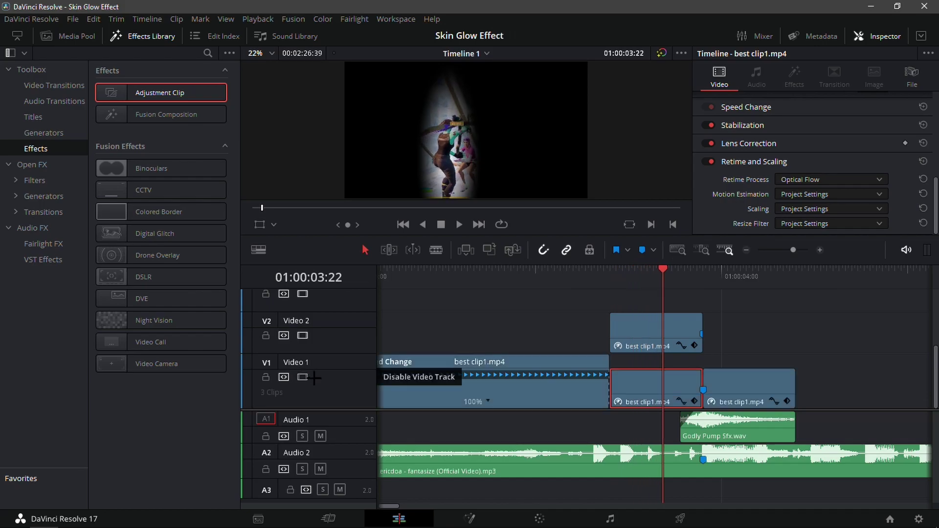
pyautogui.press('Up')
pyautogui.hotkey('ctrl', 's')
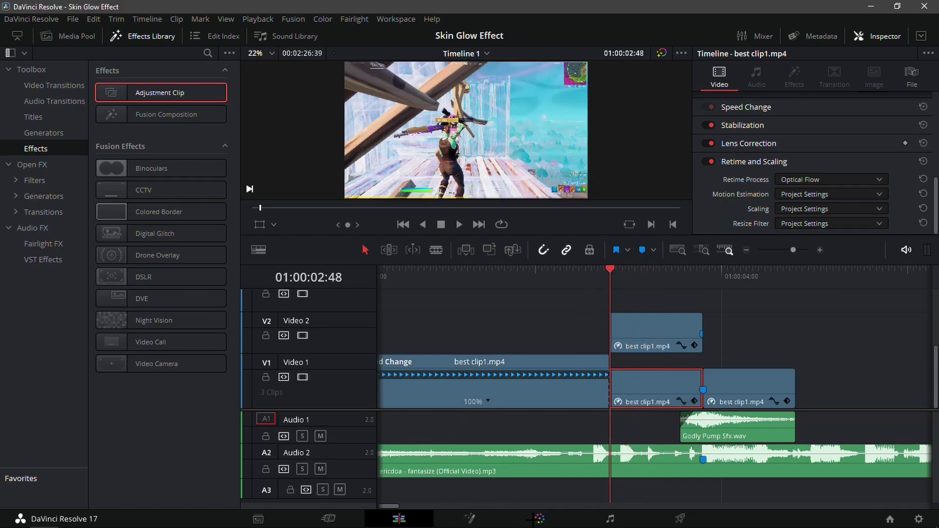
# Step: Open the Video 2 copy on the Fusion page and switch to File Explorer to browse to the Buildups folder inside God Impacts
pyautogui.moveTo(226, 525)
pyautogui.hotkey('shift', '5')
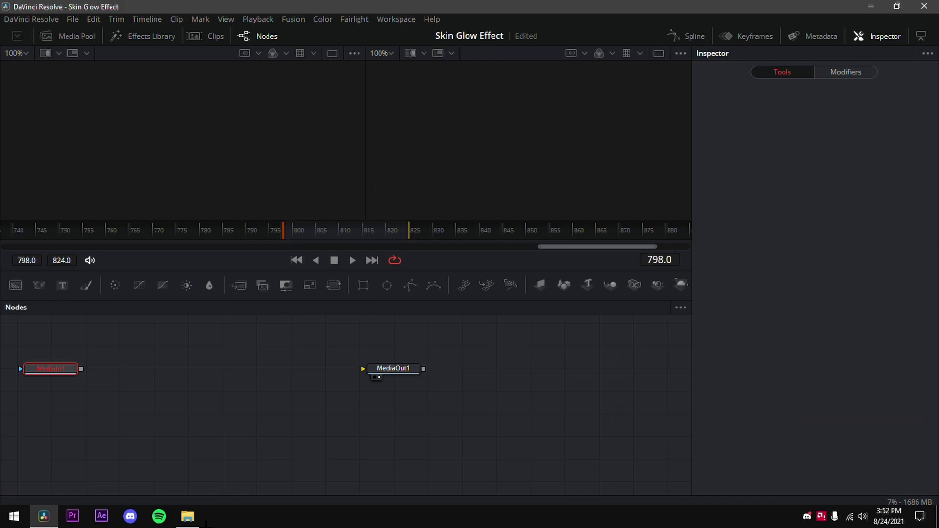
pyautogui.click(188, 516)
pyautogui.scroll(-20, 344, 155)
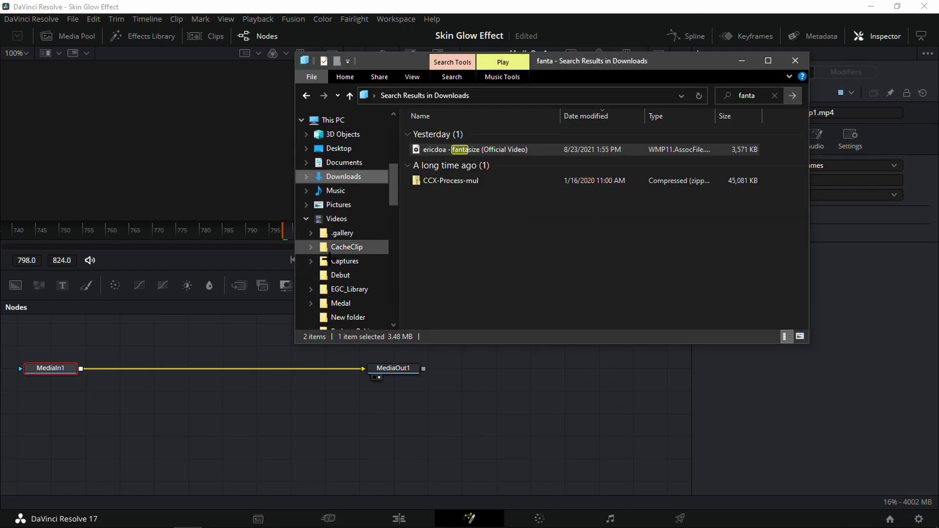
pyautogui.scroll(5, 342, 292)
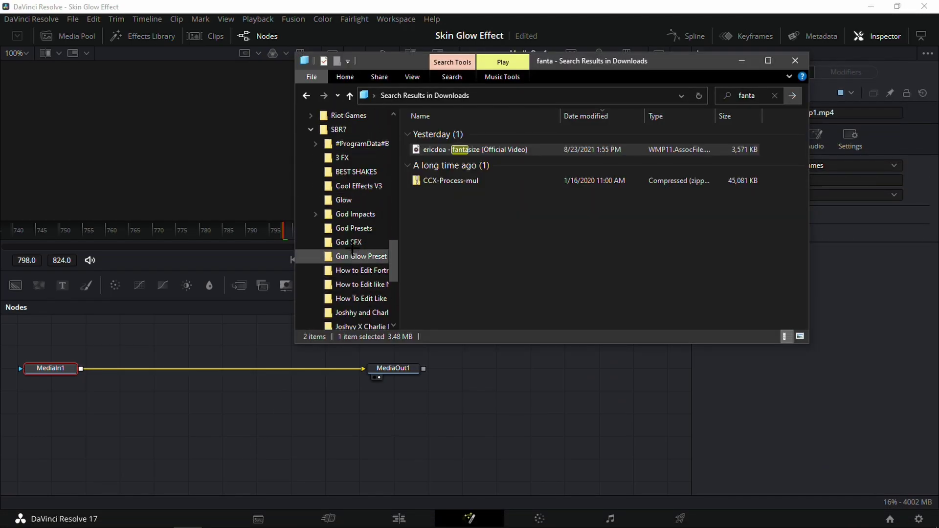
pyautogui.click(355, 214)
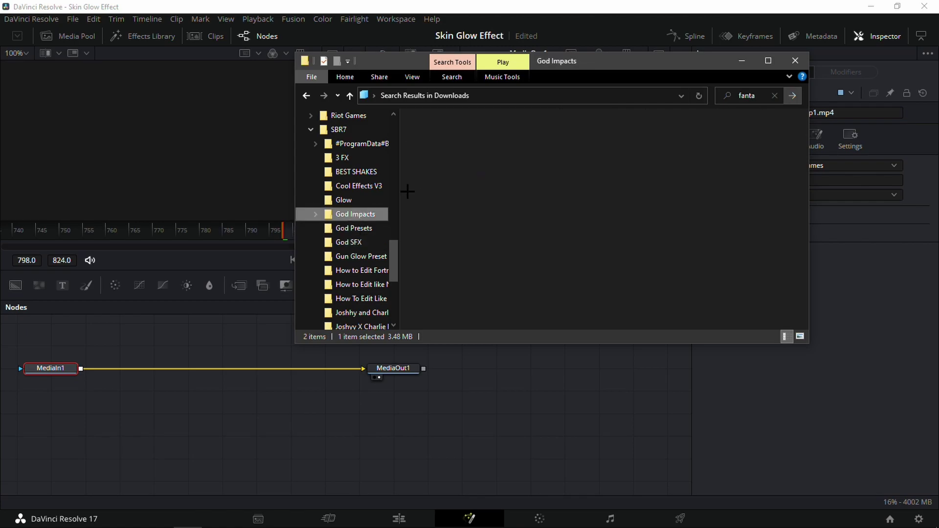
pyautogui.doubleClick(457, 131)
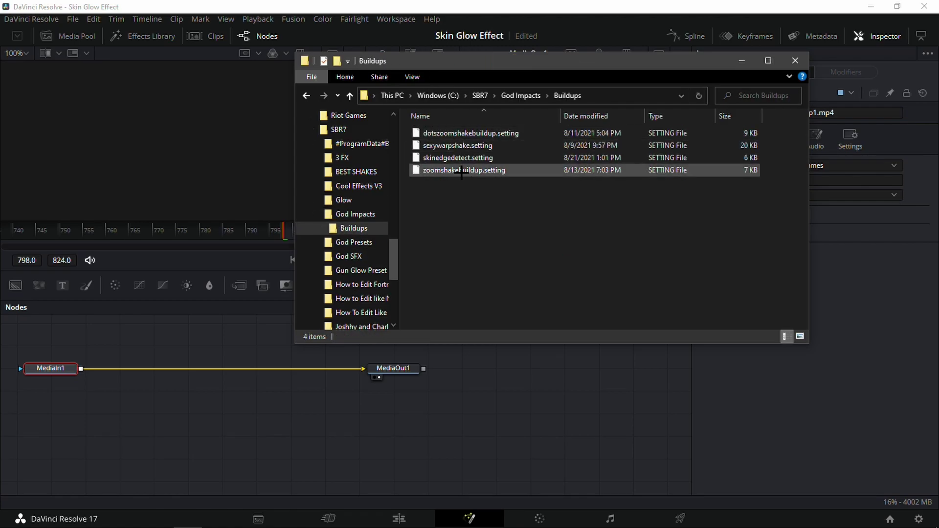
# Step: Add skinedgedetect.setting to the node graph and connect its node chain between MediaIn1 and MediaOut1
pyautogui.moveTo(462, 158); pyautogui.dragTo(239, 434)
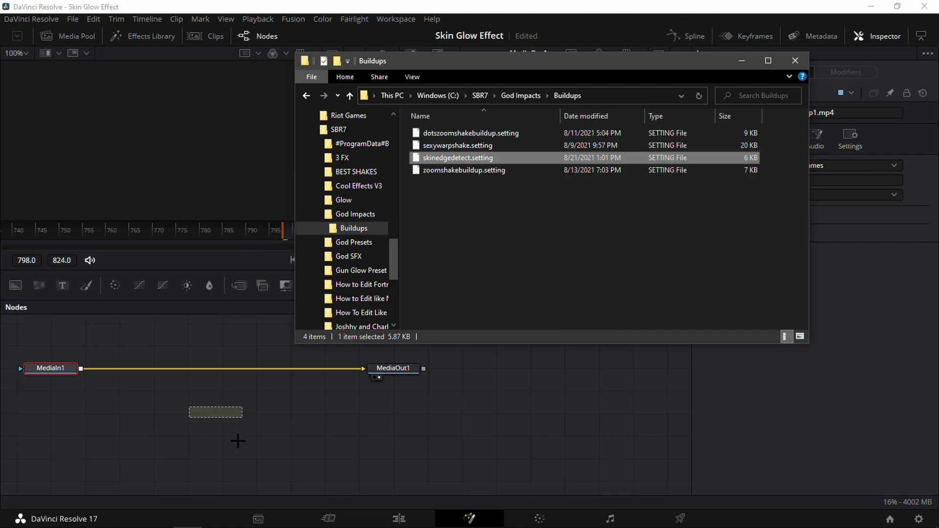
pyautogui.moveTo(285, 419); pyautogui.dragTo(207, 414)
pyautogui.moveTo(314, 378); pyautogui.dragTo(104, 414)
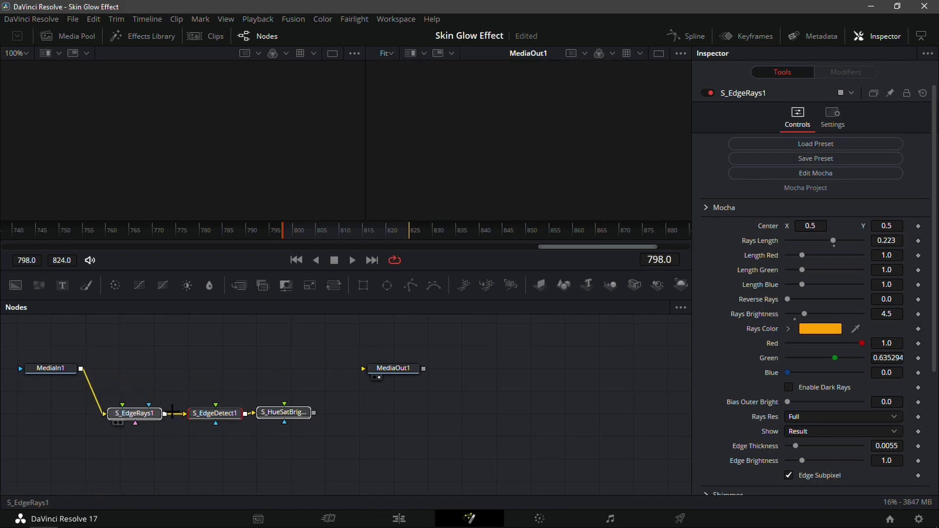
pyautogui.moveTo(316, 413); pyautogui.dragTo(363, 368)
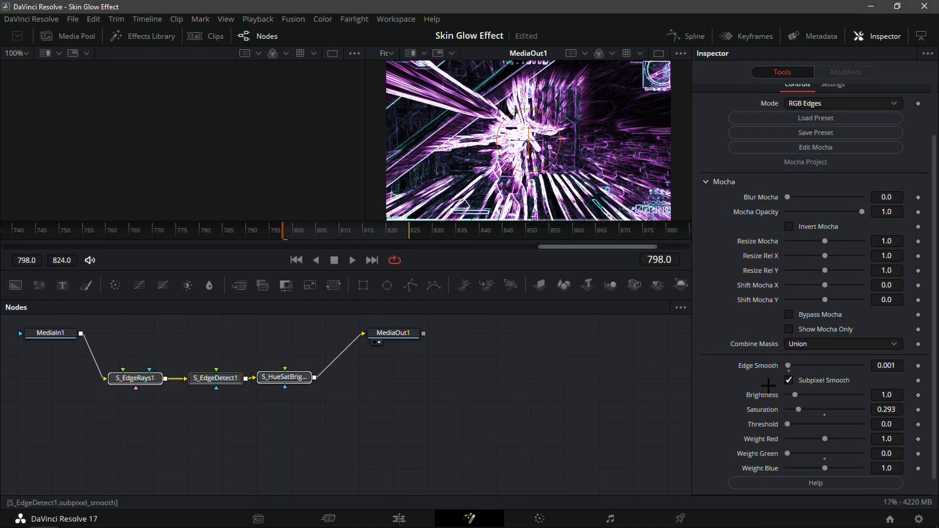
# Step: Set S_EdgeDetect1's Edge Smooth to 0.0028 and S_EdgeRays1's Rays Brightness to 4.18
pyautogui.click(889, 367)
pyautogui.click(789, 382)
pyautogui.click(788, 381)
pyautogui.click(895, 365)
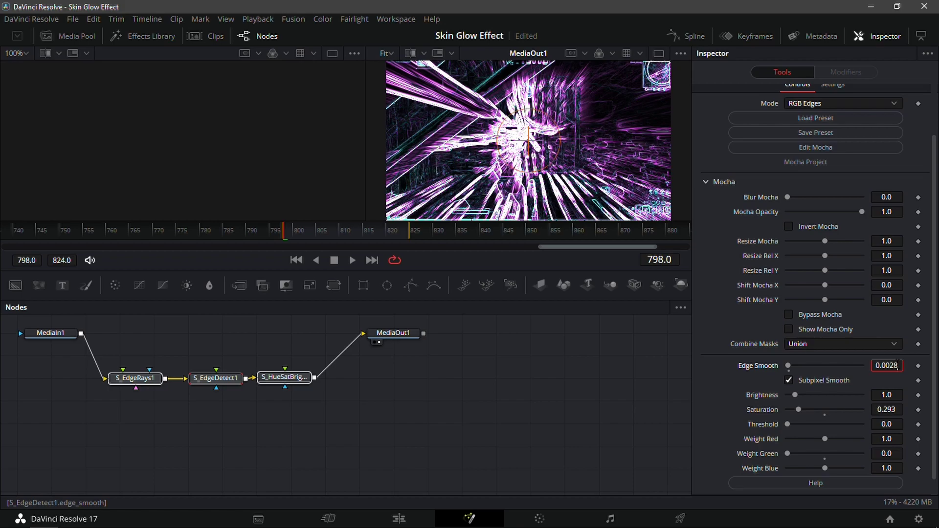
pyautogui.press('Tab')
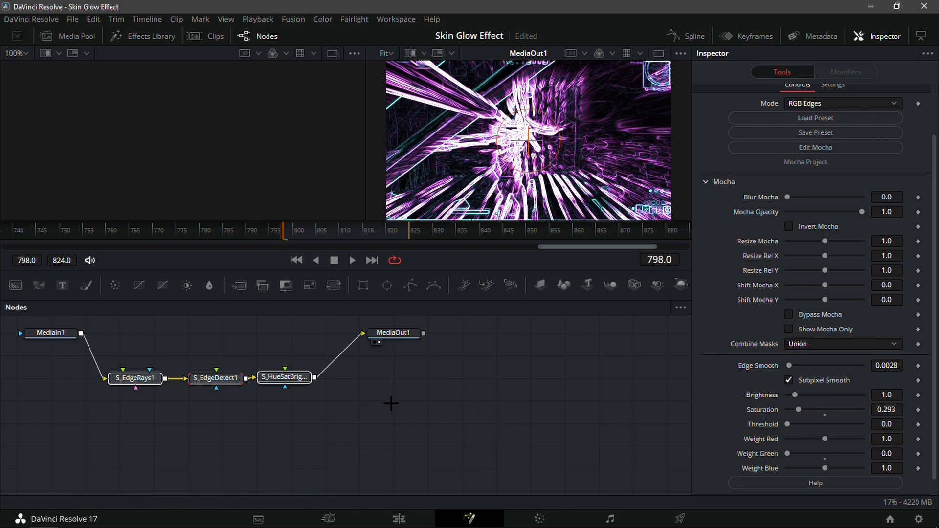
pyautogui.click(138, 379)
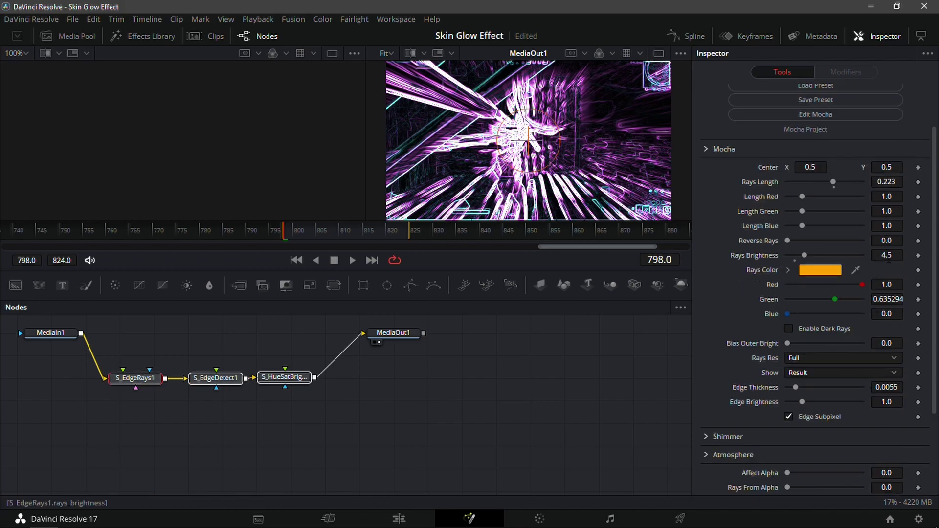
pyautogui.moveTo(893, 259); pyautogui.dragTo(885, 256)
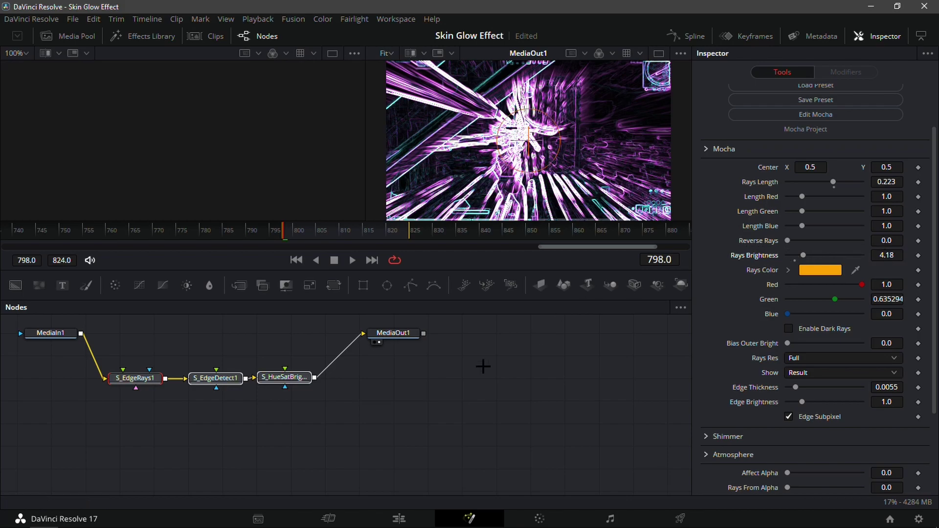
# Step: Adjust the Hue Shift of the S_HueSatBright1 node to tune the glow colour
pyautogui.click(285, 378)
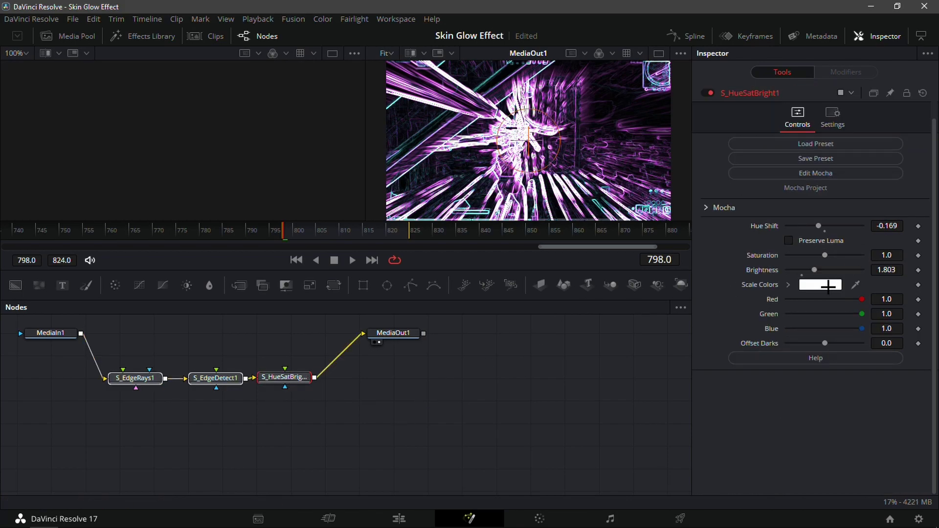
pyautogui.moveTo(887, 226)
pyautogui.mouseDown()
pyautogui.moveTo(938, 226)
pyautogui.moveTo(547, 226)
pyautogui.moveTo(900, 226)
pyautogui.mouseUp()
pyautogui.moveTo(840, 226); pyautogui.dragTo(861, 226)
# Step: Return to the Edit page, add a fade-in over about the first two-thirds of the Video 2 copy, and play it back
pyautogui.click(399, 518)
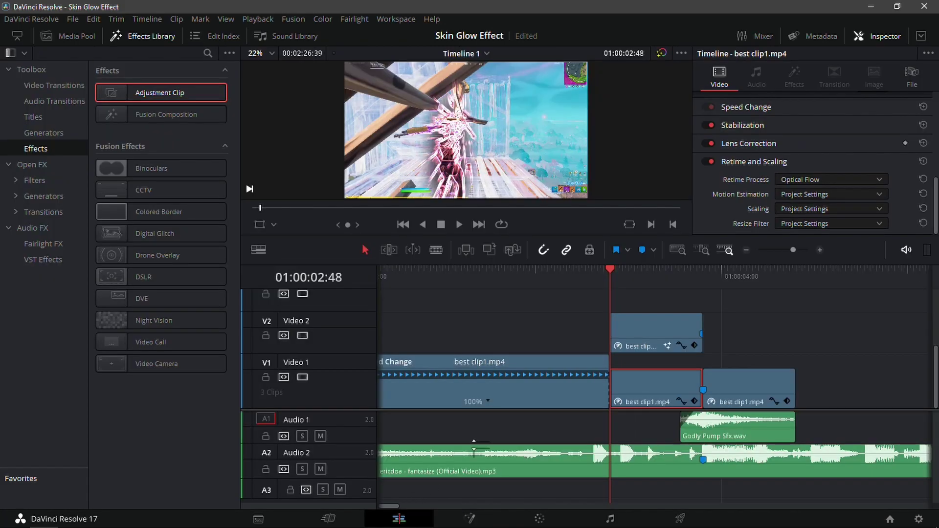
pyautogui.moveTo(613, 277)
pyautogui.mouseDown()
pyautogui.moveTo(649, 275)
pyautogui.moveTo(605, 282)
pyautogui.mouseUp()
pyautogui.click(821, 250)
pyautogui.click(664, 336)
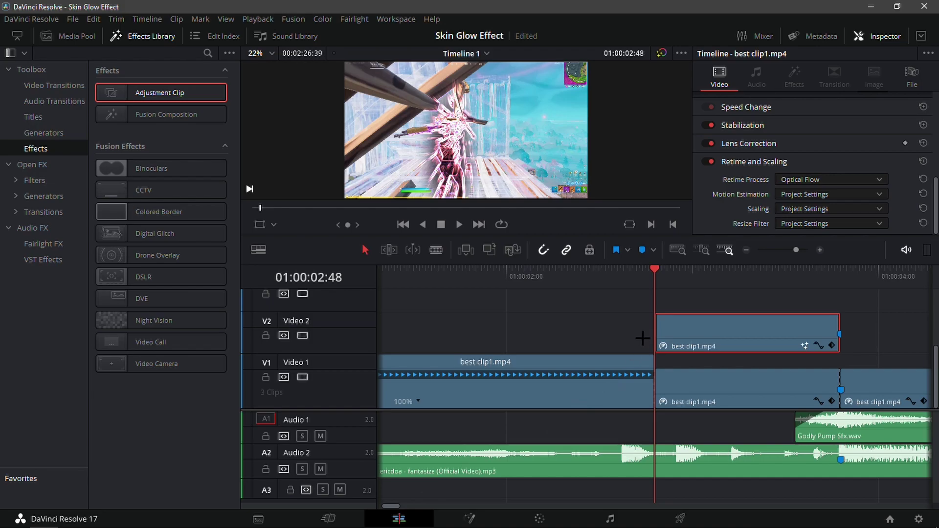
pyautogui.moveTo(655, 315); pyautogui.dragTo(657, 321)
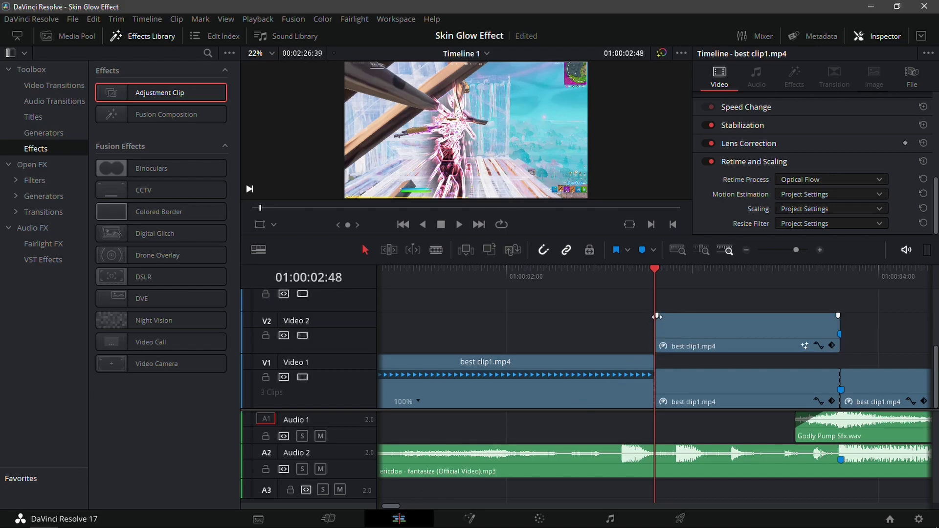
pyautogui.moveTo(656, 316); pyautogui.dragTo(777, 315)
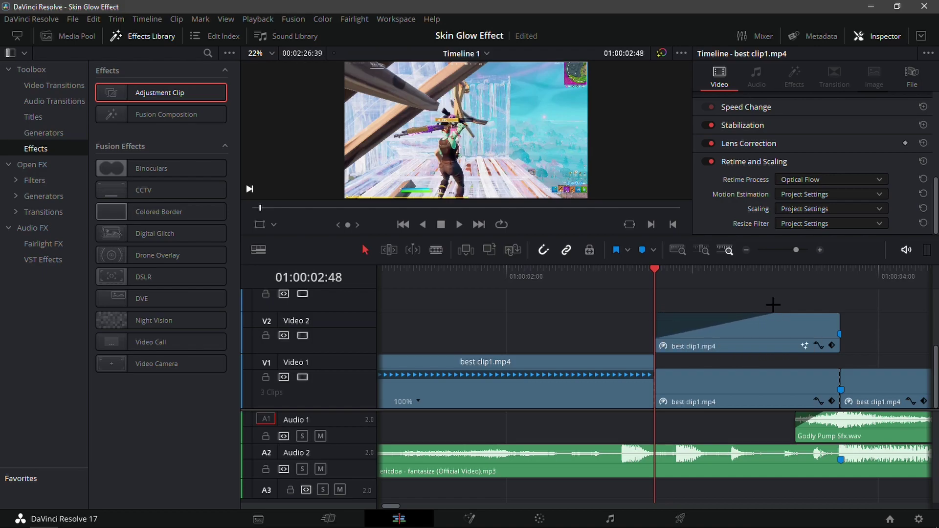
pyautogui.press('space')
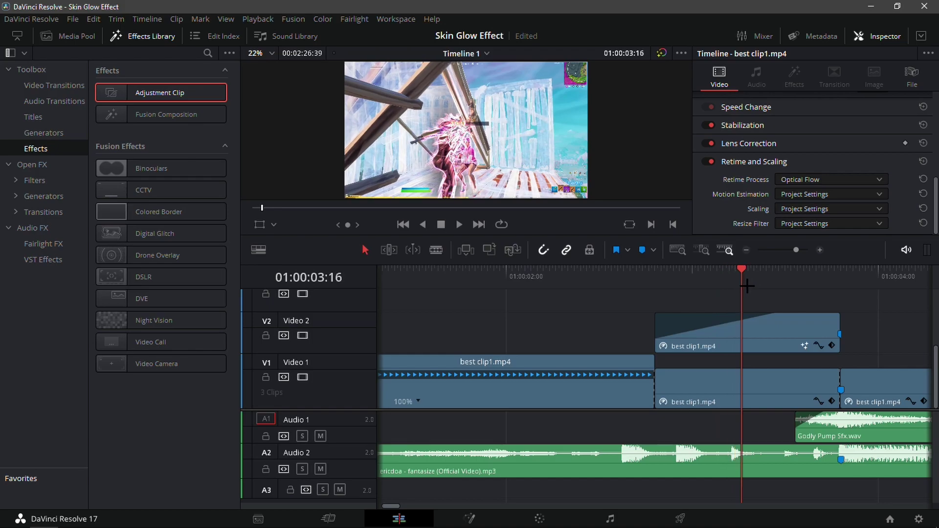
pyautogui.moveTo(783, 273); pyautogui.dragTo(665, 289)
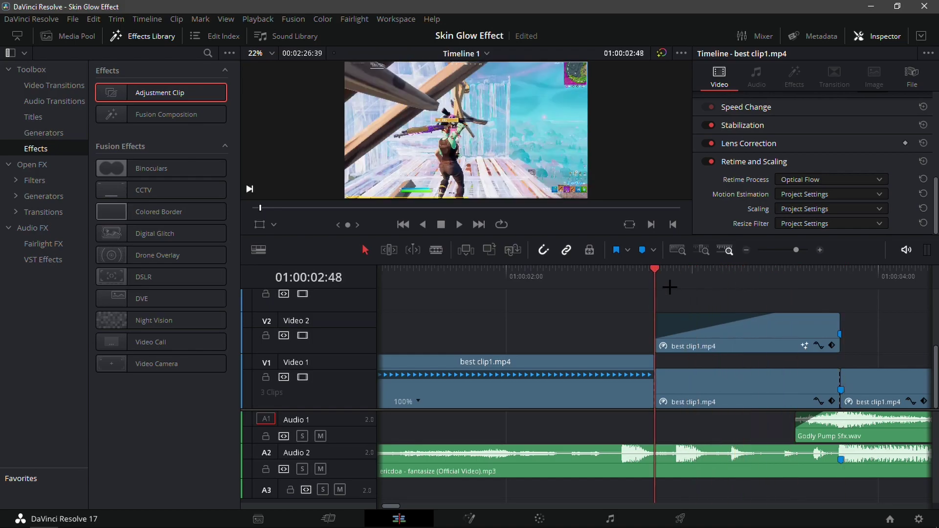
# Step: Move the Video 2 copy to near the start of the timeline and place the playhead within the middle Video 1 segment
pyautogui.click(746, 250)
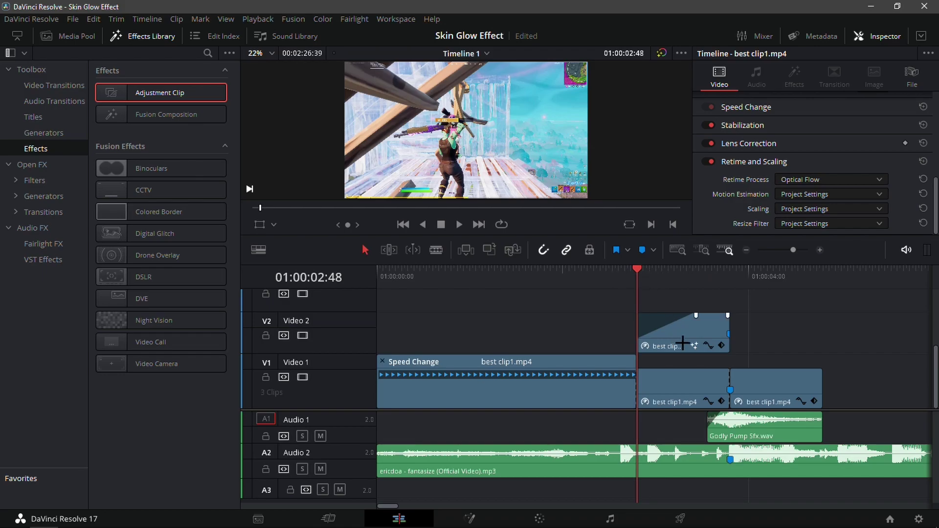
pyautogui.moveTo(678, 332); pyautogui.dragTo(493, 332)
pyautogui.click(669, 383)
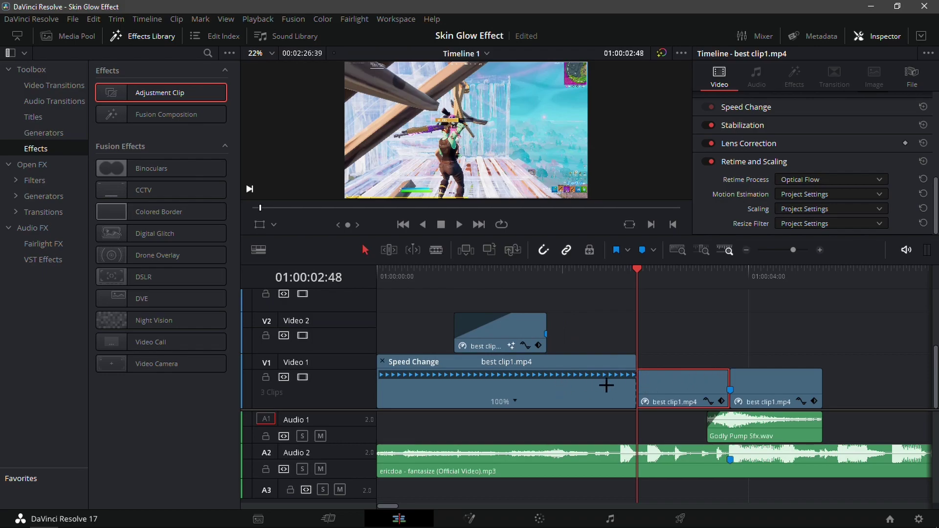
pyautogui.moveTo(494, 333); pyautogui.dragTo(445, 335)
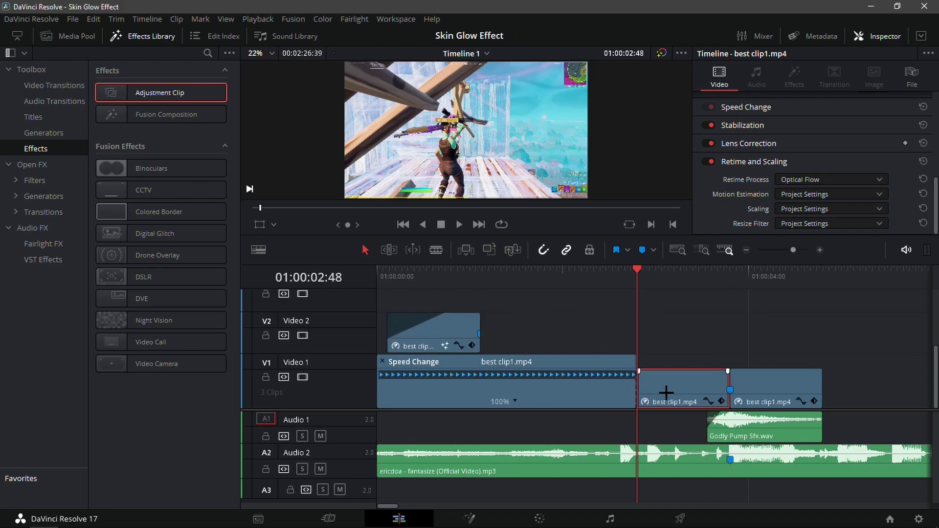
pyautogui.click(678, 289)
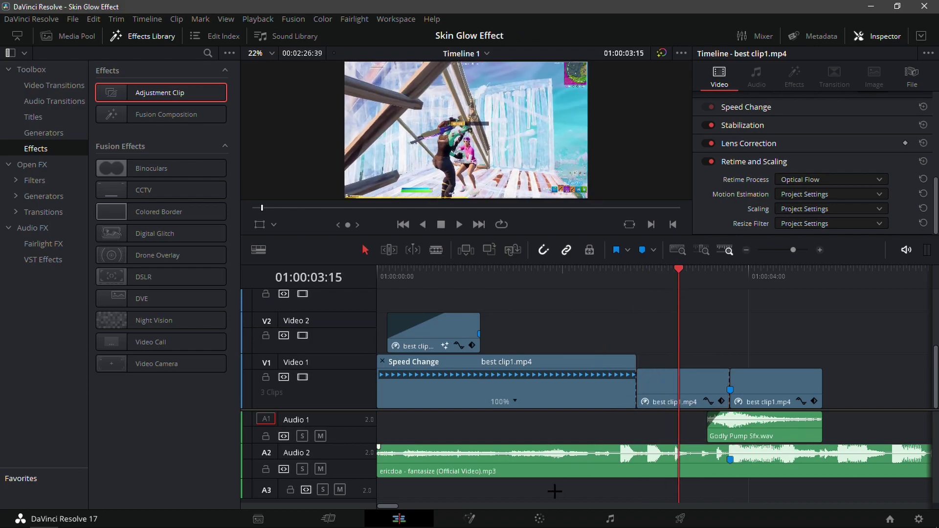
# Step: In Fusion, add an S_HalfTone node to the middle Video 1 segment and set its Dots Frequency to 400
pyautogui.click(467, 517)
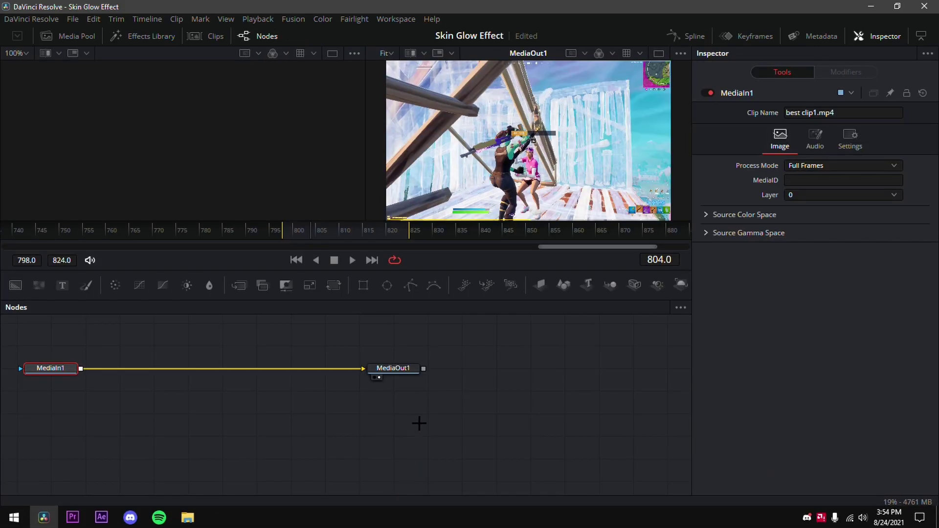
pyautogui.hotkey('shift', 'space')
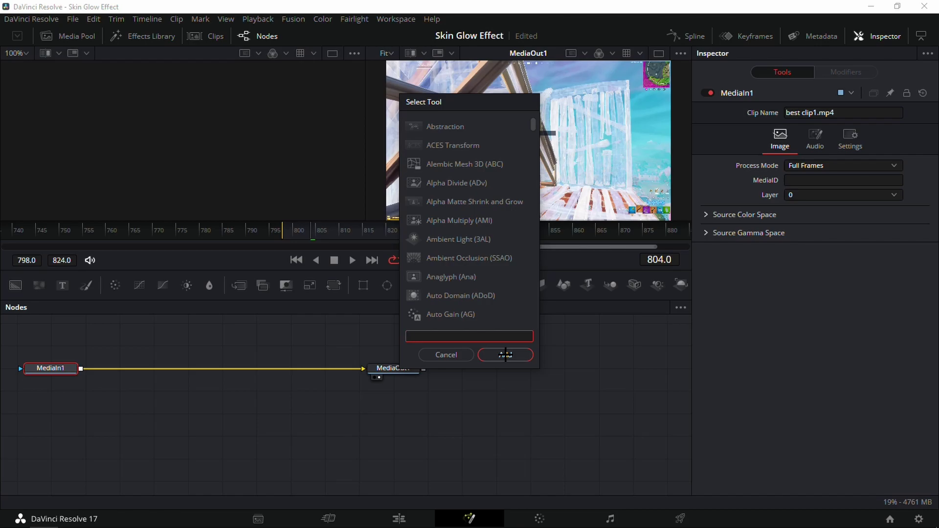
pyautogui.write('s_half')
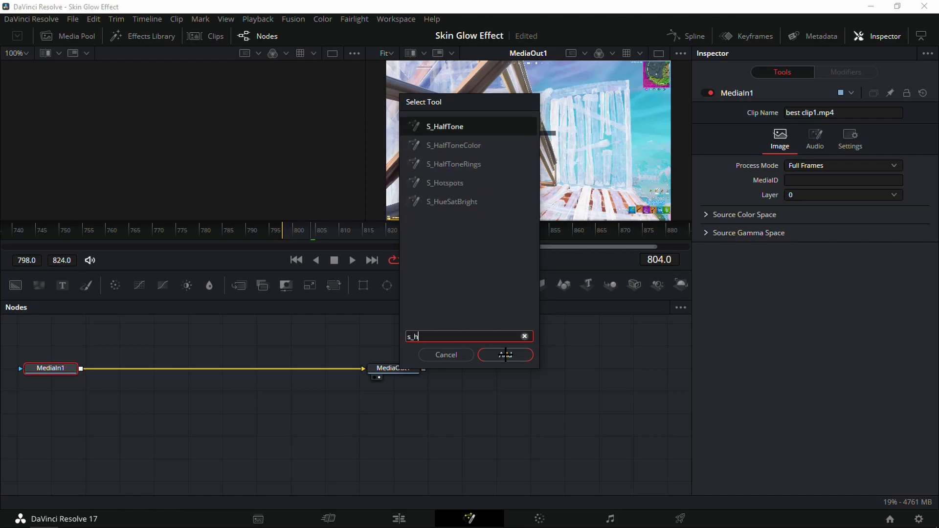
pyautogui.click(505, 354)
pyautogui.moveTo(312, 232); pyautogui.dragTo(284, 234)
pyautogui.click(893, 241)
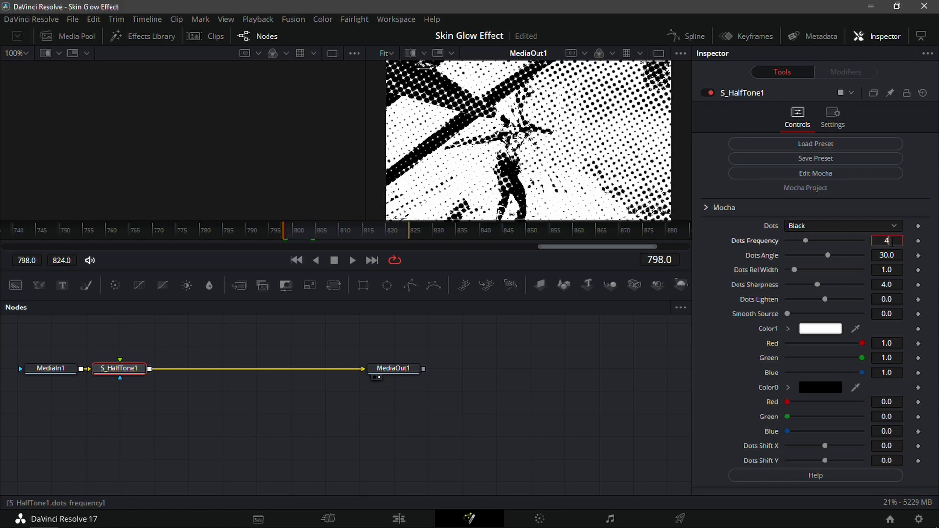
pyautogui.press('Return')
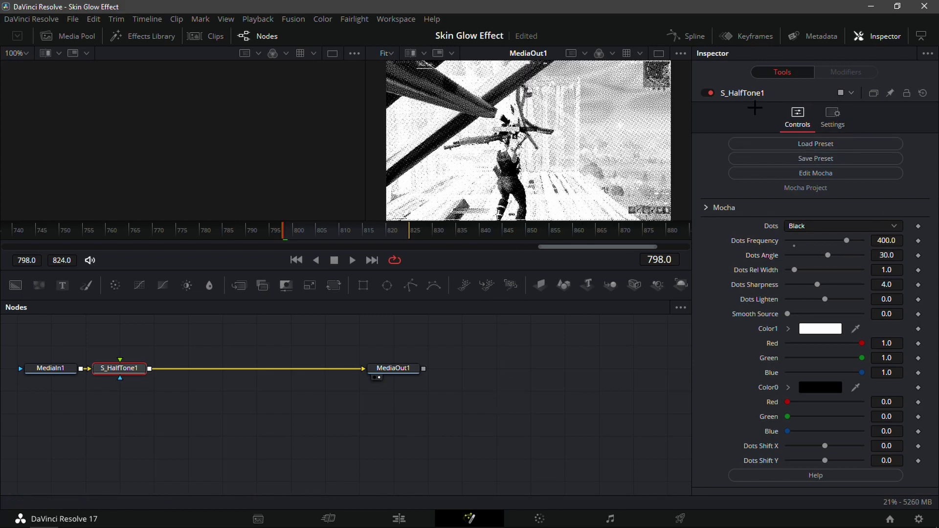
# Step: Keyframe the Blend of S_HalfTone1 from 0 at frame 798 to 1 near the end of the segment
pyautogui.click(833, 115)
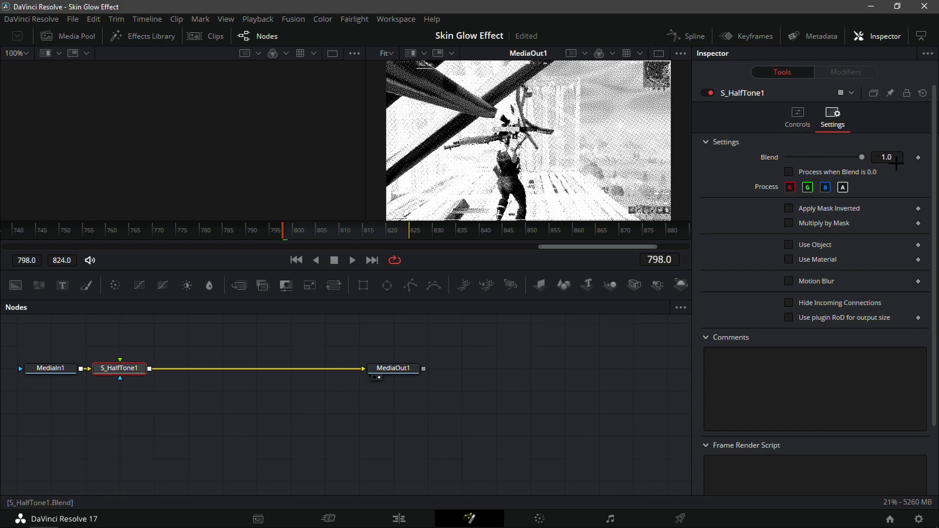
pyautogui.moveTo(896, 163); pyautogui.dragTo(636, 159)
pyautogui.click(918, 157)
pyautogui.moveTo(356, 233); pyautogui.dragTo(368, 230)
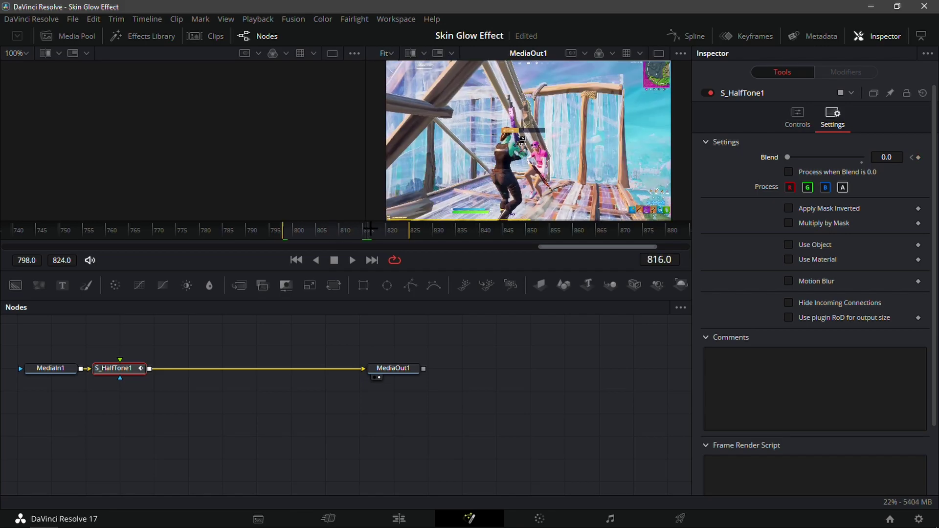
pyautogui.click(886, 157)
pyautogui.write('1')
pyautogui.press('Return')
# Step: Return to the Edit page, set Timeline Proxy Mode to Quarter Resolution, and play from just before the halftone segment
pyautogui.click(399, 519)
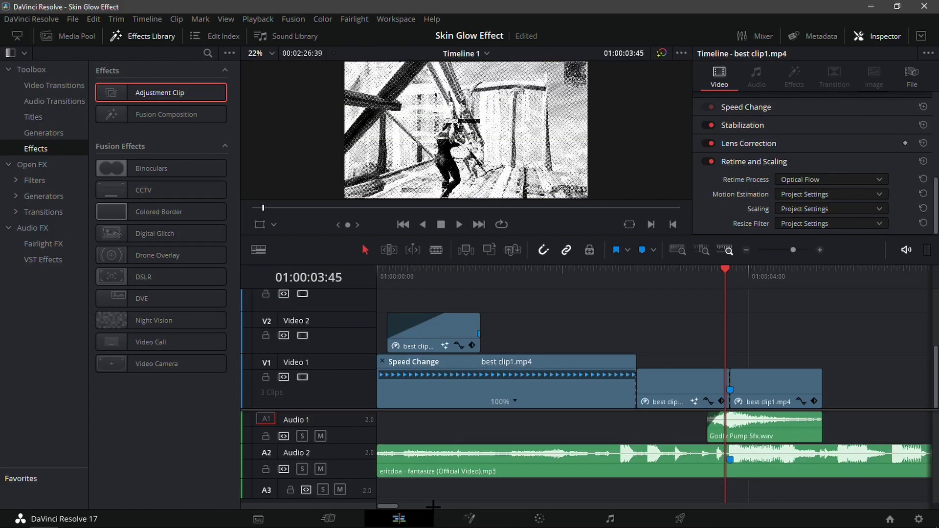
pyautogui.press('Left')
pyautogui.press('Left')
pyautogui.press('Left')
pyautogui.press('Left')
pyautogui.press('Left')
pyautogui.press('Left')
pyautogui.press('Left')
pyautogui.press('Left')
pyautogui.press('Left')
pyautogui.press('Left')
pyautogui.press('Left')
pyautogui.press('Left')
pyautogui.press('Left')
pyautogui.press('Left')
pyautogui.press('Left')
pyautogui.press('Left')
pyautogui.press('Left')
pyautogui.press('Left')
pyautogui.press('Left')
pyautogui.press('Left')
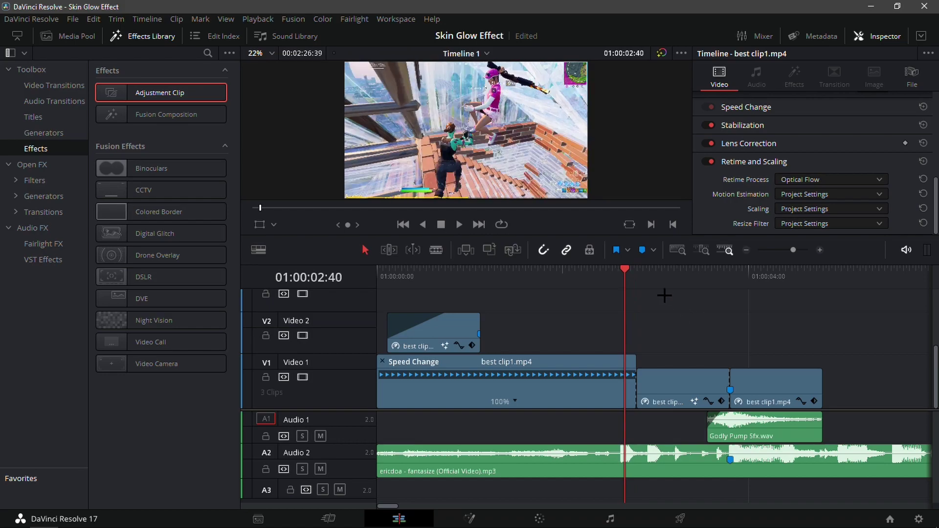
pyautogui.click(258, 19)
pyautogui.moveTo(342, 60)
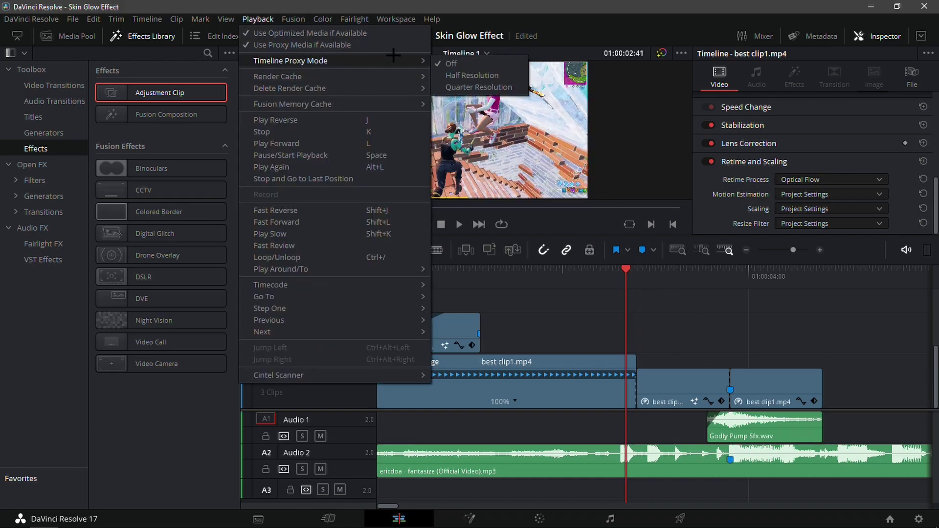
pyautogui.click(468, 84)
pyautogui.press('space')
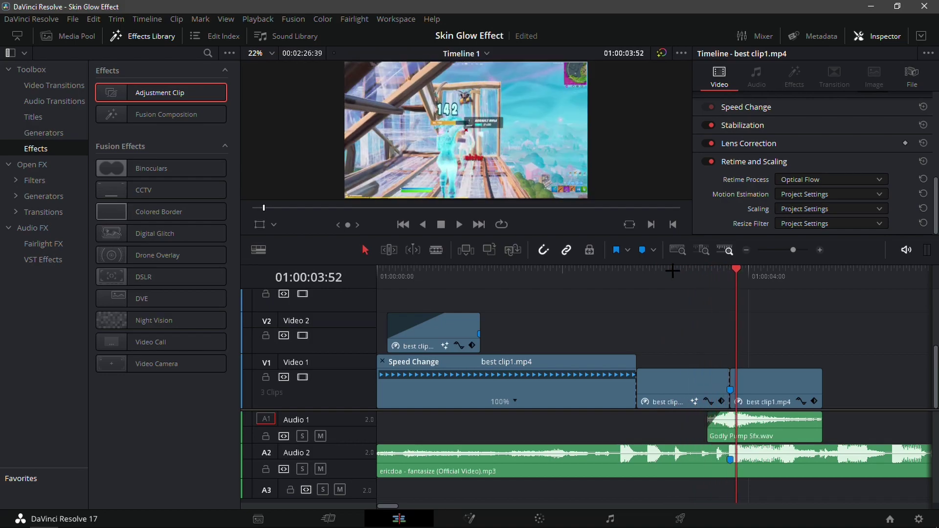
# Step: Move the Video 2 glow copy directly above the middle Video 1 segment and play back the combined effect
pyautogui.moveTo(435, 335); pyautogui.dragTo(684, 335)
pyautogui.moveTo(689, 282); pyautogui.dragTo(650, 283)
pyautogui.press('space')
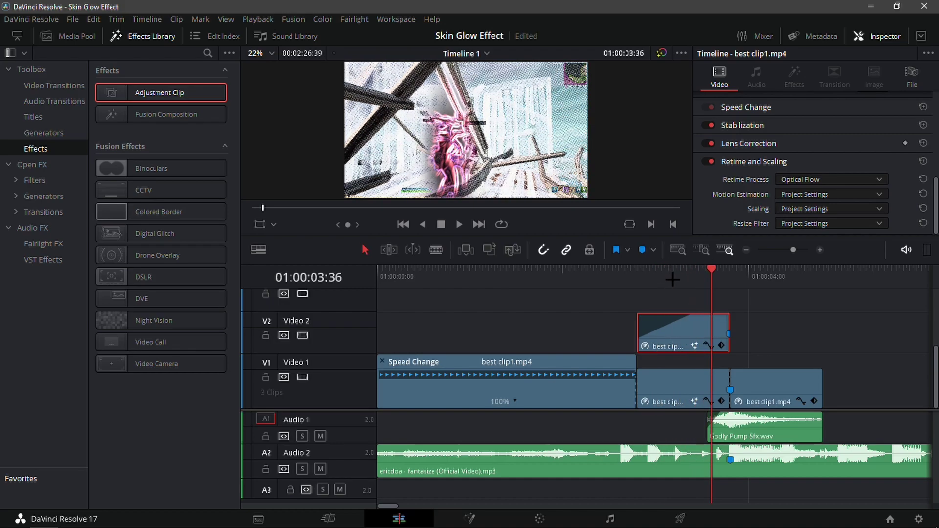
# Step: On the Color page, reposition the copy's circular window over the player at 01:00:03:25, to about Pan 47.7 and Tilt 46.5
pyautogui.moveTo(745, 283); pyautogui.dragTo(693, 286)
pyautogui.click(539, 518)
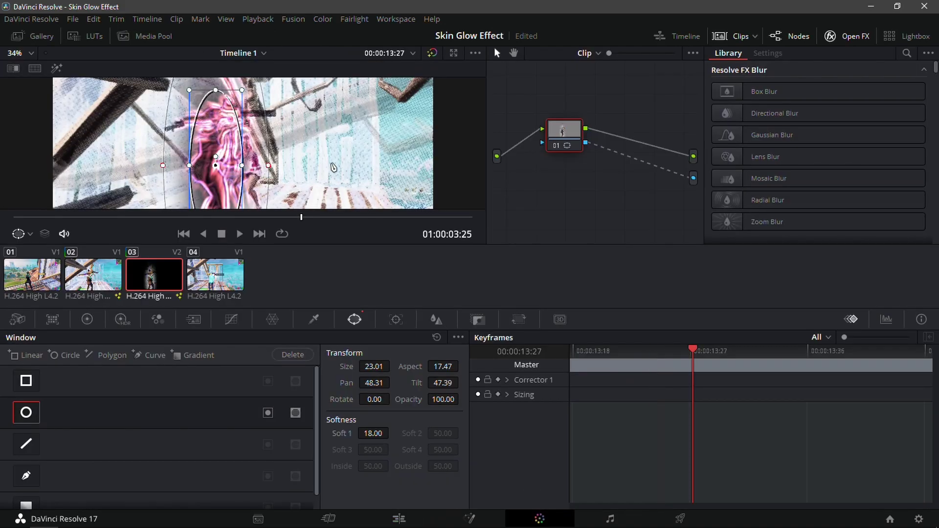
pyautogui.scroll(-1, 231, 146)
pyautogui.scroll(4, 230, 150)
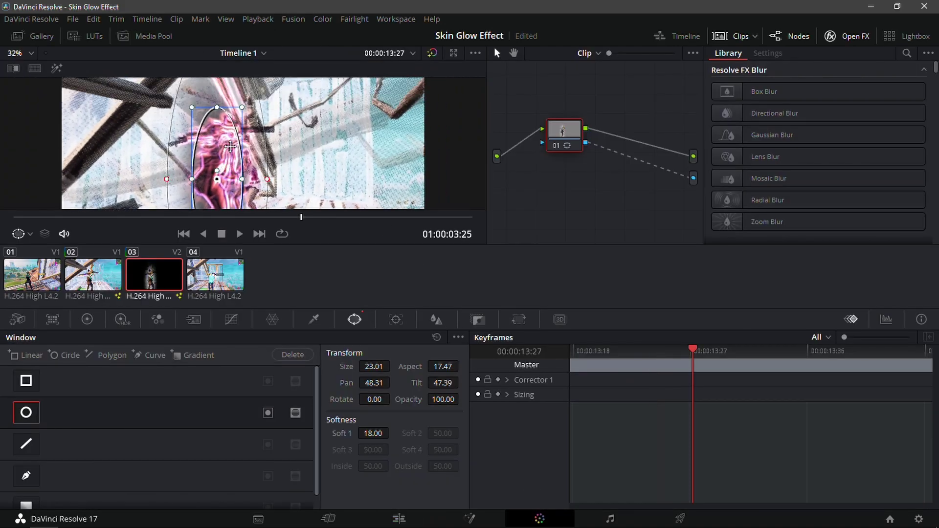
pyautogui.moveTo(226, 158); pyautogui.dragTo(219, 172)
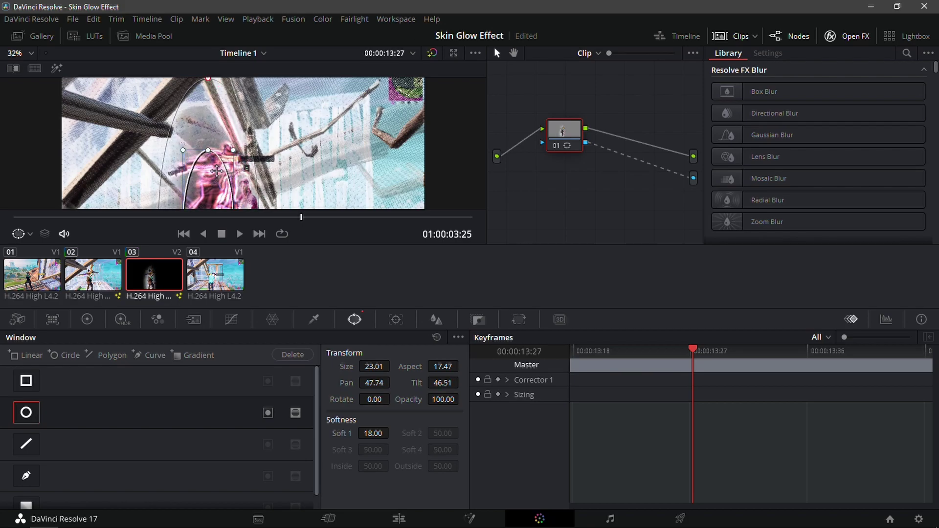
pyautogui.scroll(-2, 220, 172)
pyautogui.click(400, 518)
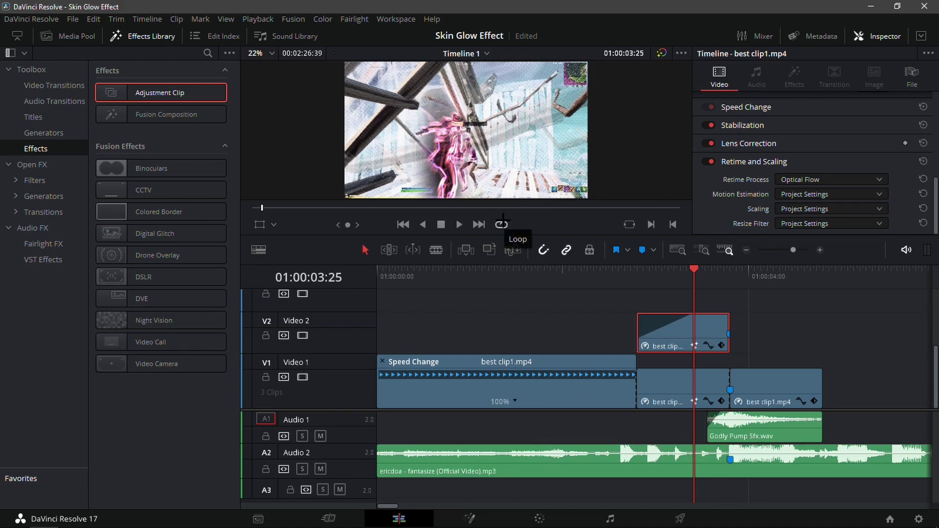
# Step: Step forward frame by frame from 01:00:03:25 to check how the glow mask follows the player over the halftone
pyautogui.press('Right')
pyautogui.press('Right')
pyautogui.press('Right')
pyautogui.press('Right')
pyautogui.press('Right')
pyautogui.press('Right')
pyautogui.press('Right')
pyautogui.press('Right')
pyautogui.press('Right')
pyautogui.press('Right')
pyautogui.press('Right')
pyautogui.press('Right')
pyautogui.press('Right')
pyautogui.press('Right')
pyautogui.press('Right')
pyautogui.press('Right')
pyautogui.press('Right')
pyautogui.press('Right')
pyautogui.press('Right')
pyautogui.press('Right')
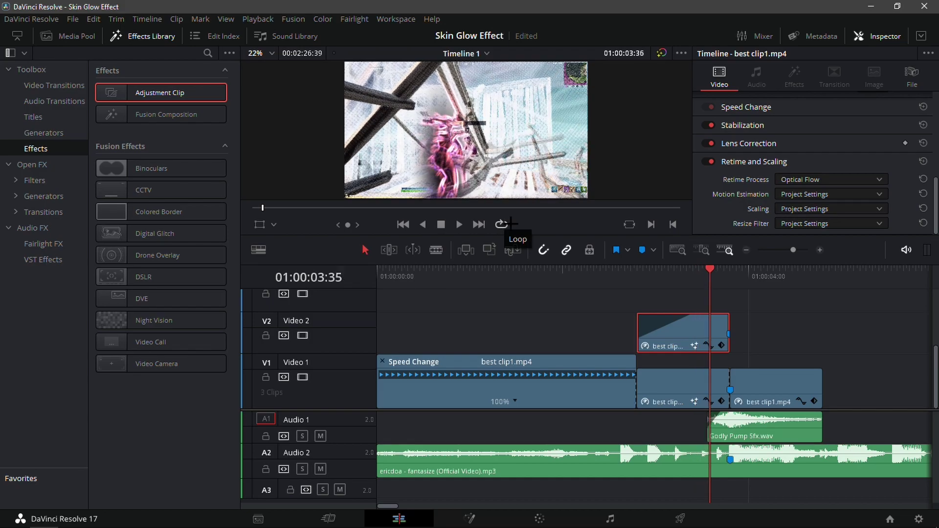
# Step: Place an Adjustment Clip on Video 3 above the glow copy, starting slightly before the middle segment
pyautogui.moveTo(720, 277); pyautogui.dragTo(640, 297)
pyautogui.moveTo(115, 91); pyautogui.dragTo(592, 300)
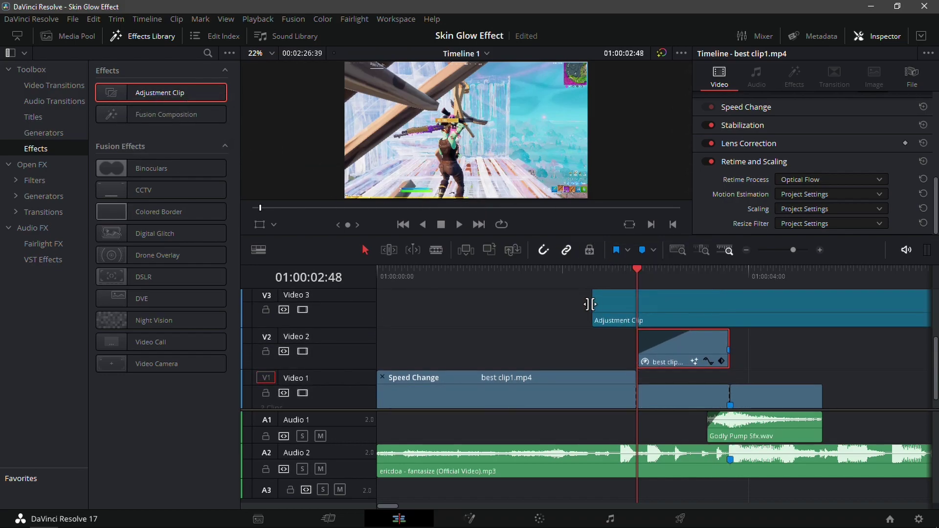
pyautogui.click(747, 250)
pyautogui.click(654, 414)
pyautogui.moveTo(648, 409); pyautogui.dragTo(641, 430)
pyautogui.click(540, 272)
pyautogui.click(506, 271)
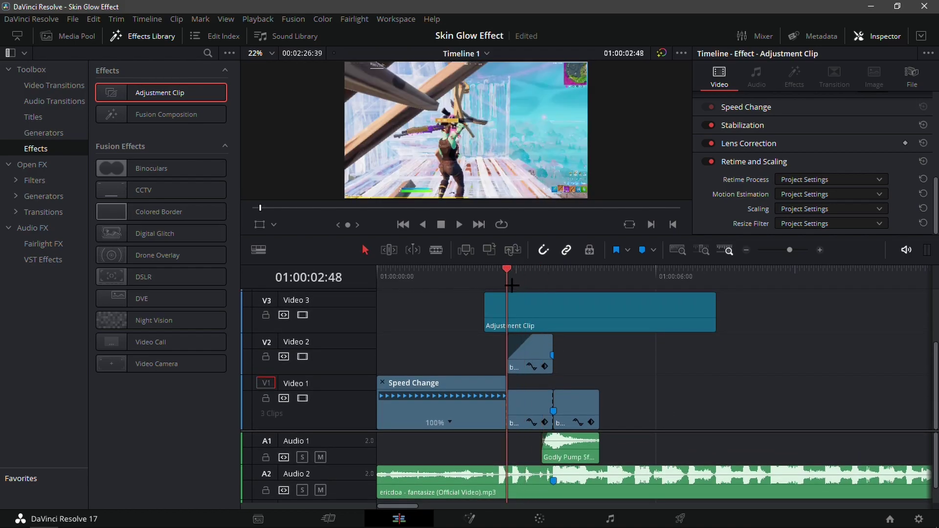
pyautogui.click(816, 249)
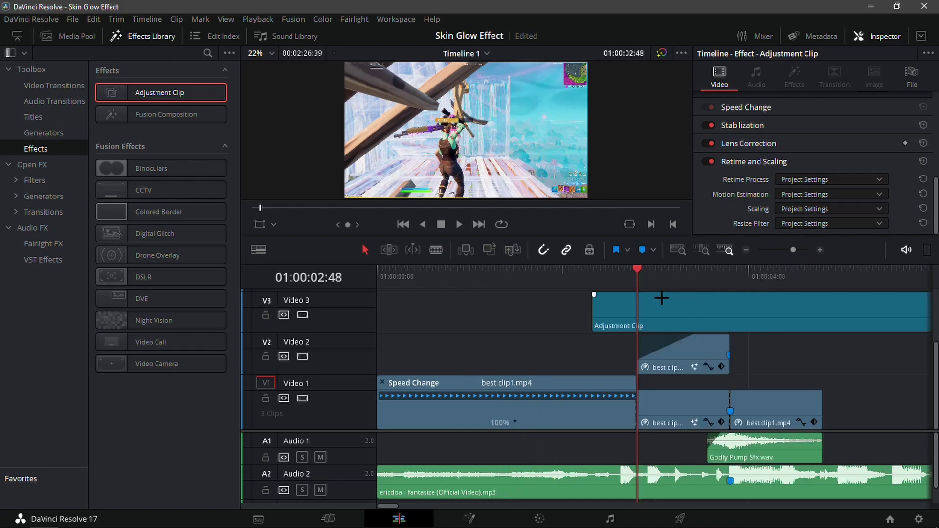
# Step: Trim the adjustment clip so it spans exactly the length of the Video 2 glow copy
pyautogui.moveTo(637, 277)
pyautogui.mouseDown()
pyautogui.moveTo(618, 297)
pyautogui.moveTo(636, 298)
pyautogui.moveTo(637, 309)
pyautogui.moveTo(669, 279)
pyautogui.moveTo(730, 285)
pyautogui.moveTo(639, 296)
pyautogui.mouseUp()
pyautogui.click(759, 311)
pyautogui.hotkey('ctrl', 'b')
pyautogui.click(749, 309)
pyautogui.press('BackSpace')
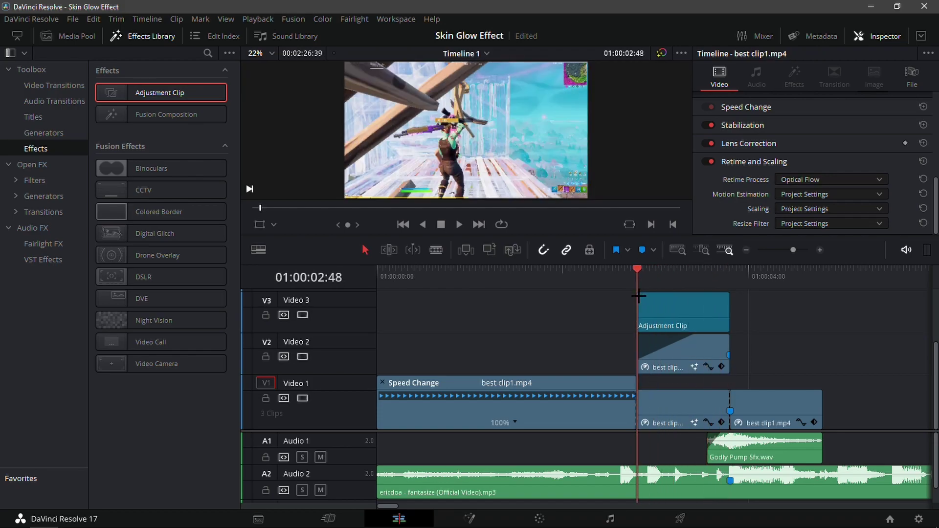
# Step: Open the adjustment clip in Fusion and add an S_BlurMoCurves node between MediaIn1 and MediaOut1
pyautogui.click(469, 519)
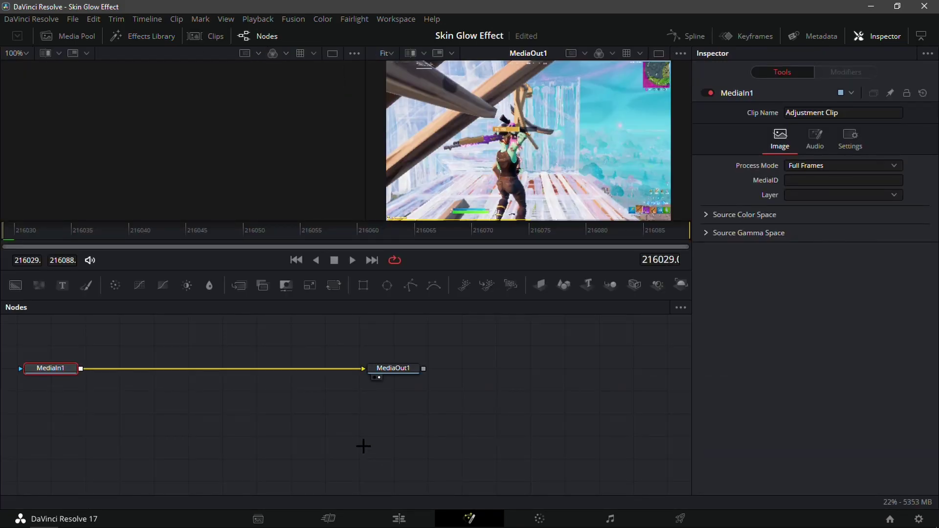
pyautogui.hotkey('shift', 'space')
pyautogui.write('s')
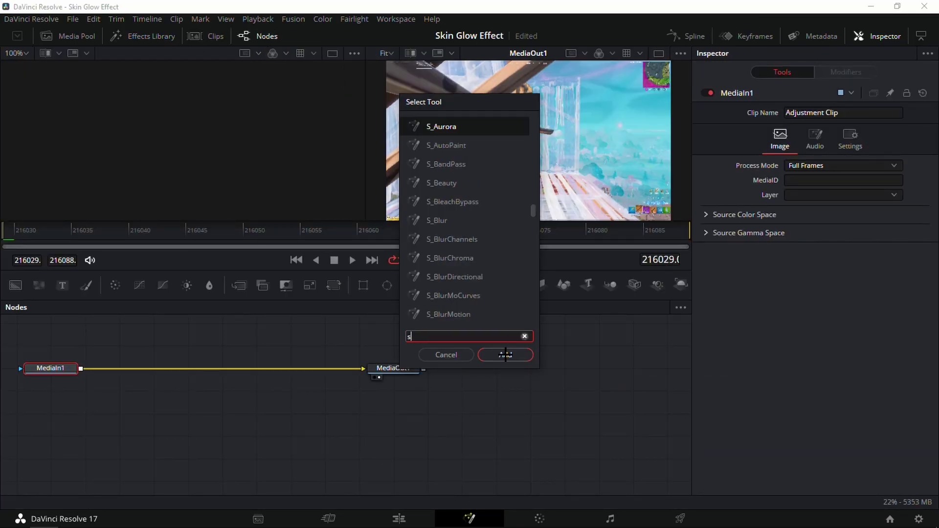
pyautogui.write('_blurmo')
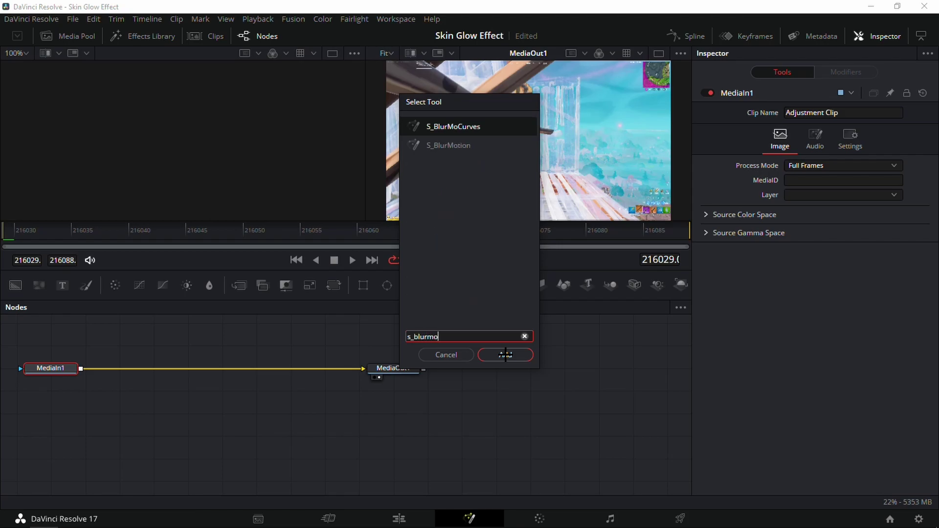
pyautogui.click(505, 354)
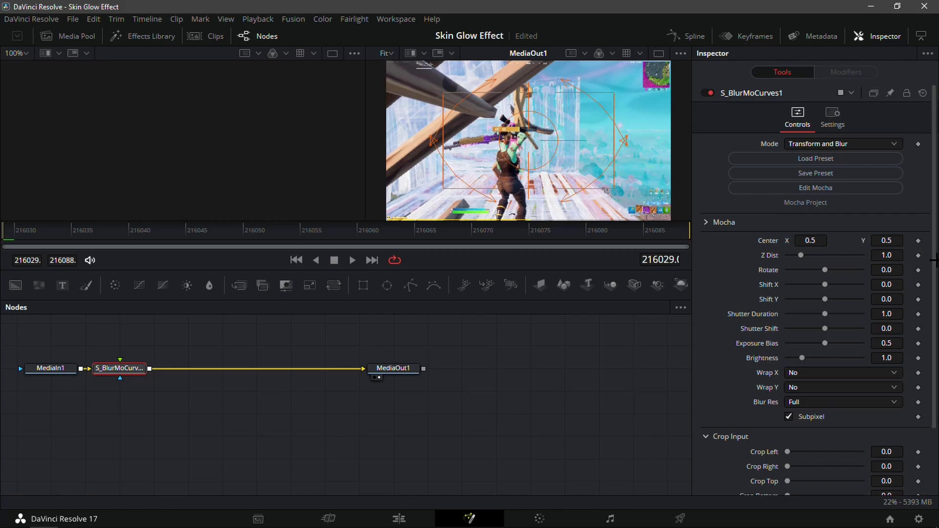
# Step: Keyframe the Z Dist of S_BlurMoCurves1 at 1.0 on frame 216029, 0.72 on frame 216067 and 0.9 on frame 216088
pyautogui.click(918, 255)
pyautogui.moveTo(471, 233); pyautogui.dragTo(440, 236)
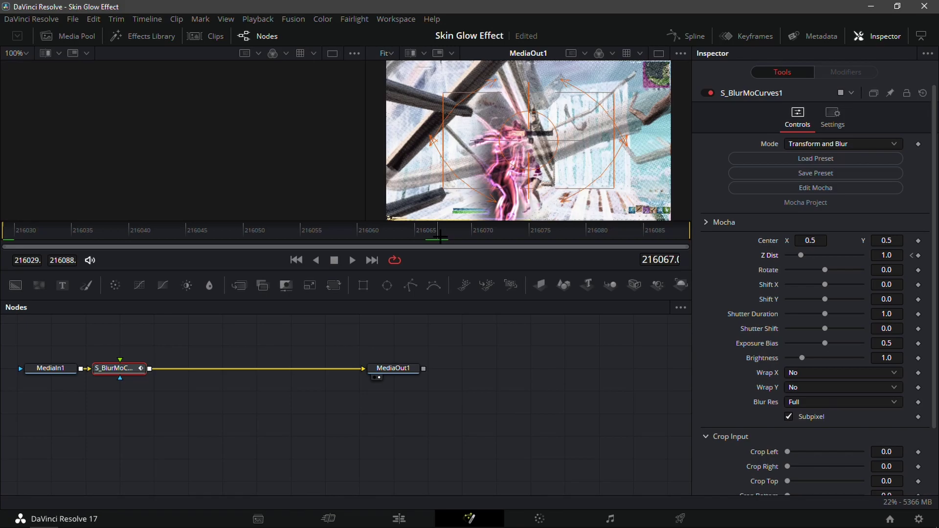
pyautogui.click(886, 254)
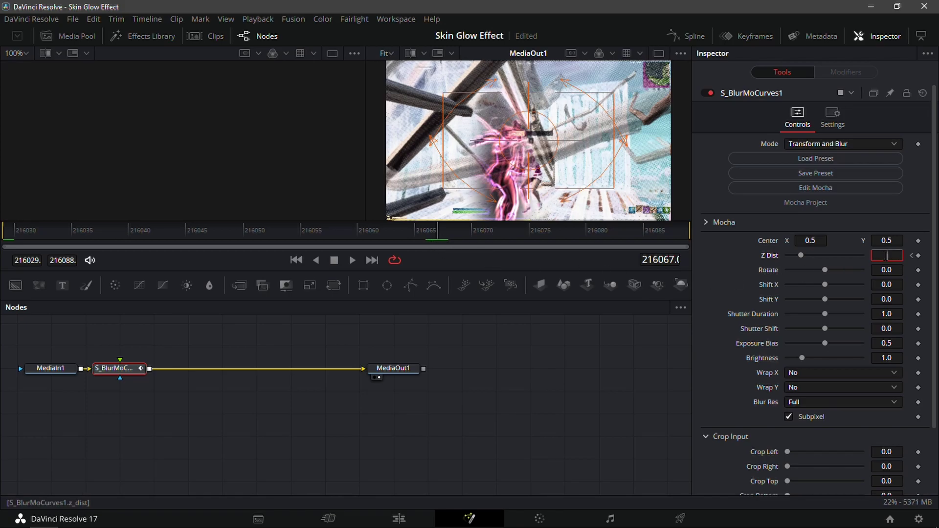
pyautogui.write('.72')
pyautogui.press('Tab')
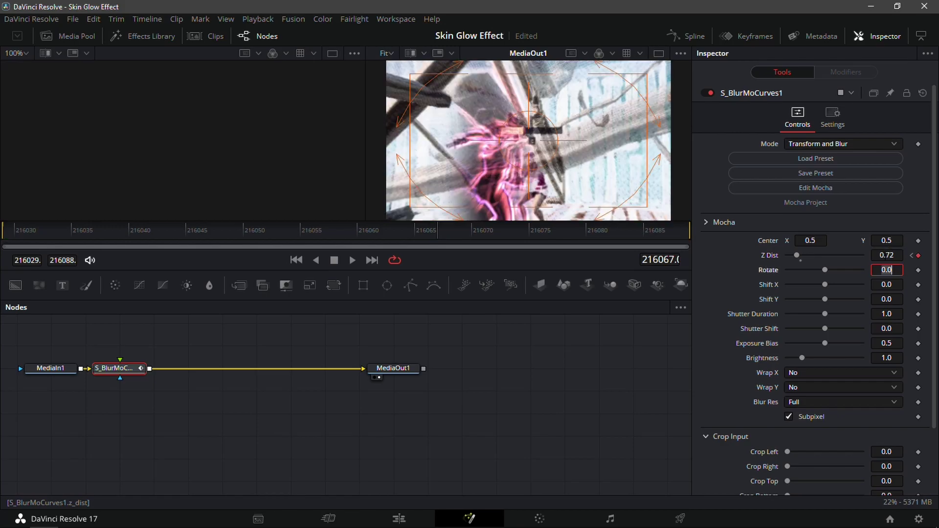
pyautogui.moveTo(645, 233); pyautogui.dragTo(723, 235)
pyautogui.doubleClick(890, 255)
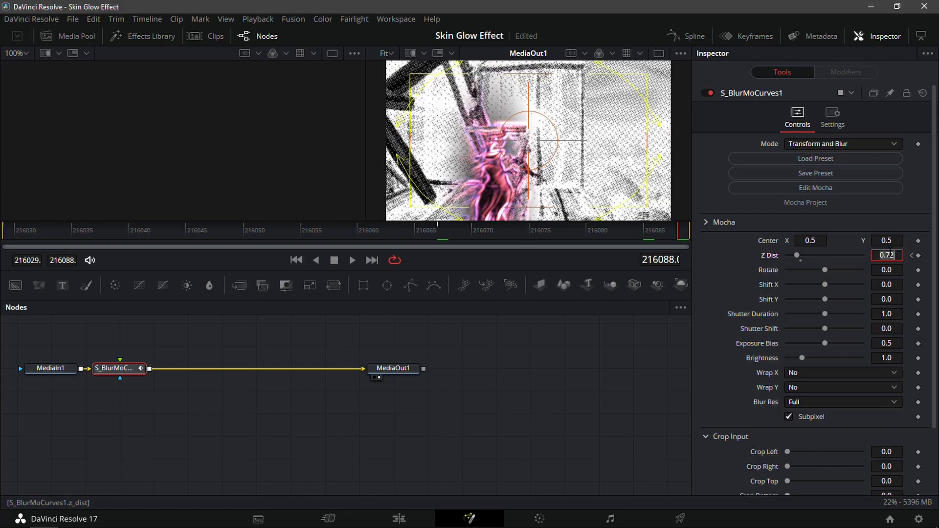
pyautogui.write('.9')
pyautogui.press('Tab')
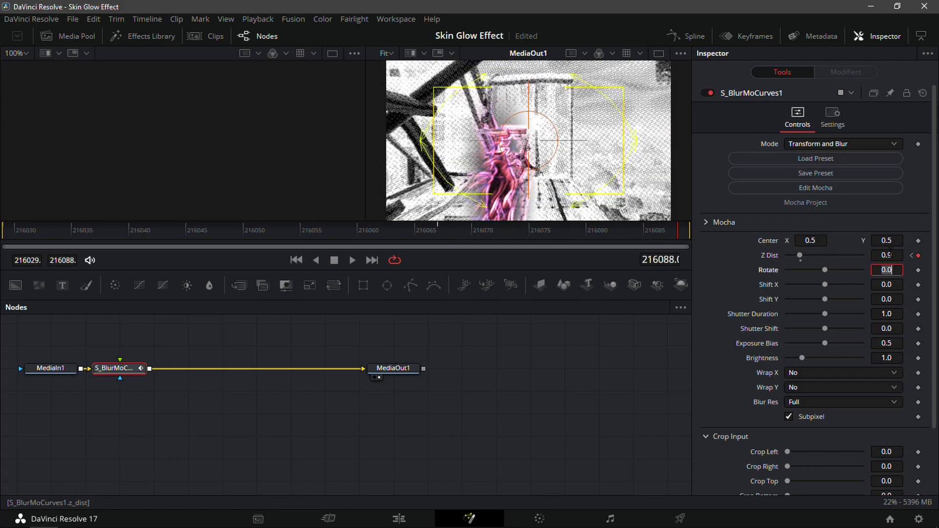
# Step: Return to the Edit page and play back the zoom, glow and halftone from just before the middle segment
pyautogui.click(399, 518)
pyautogui.moveTo(635, 276)
pyautogui.mouseDown()
pyautogui.moveTo(733, 285)
pyautogui.moveTo(620, 299)
pyautogui.mouseUp()
pyautogui.press('space')
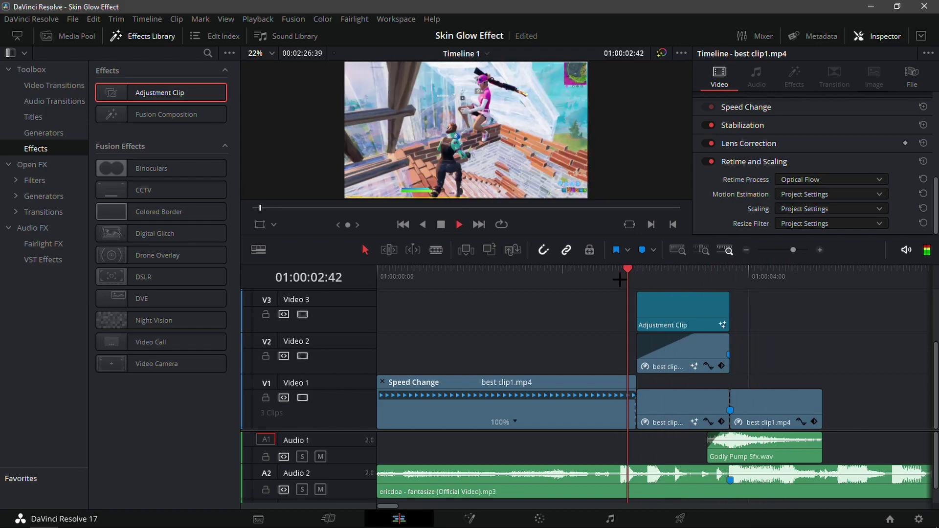
pyautogui.moveTo(783, 273); pyautogui.dragTo(730, 278)
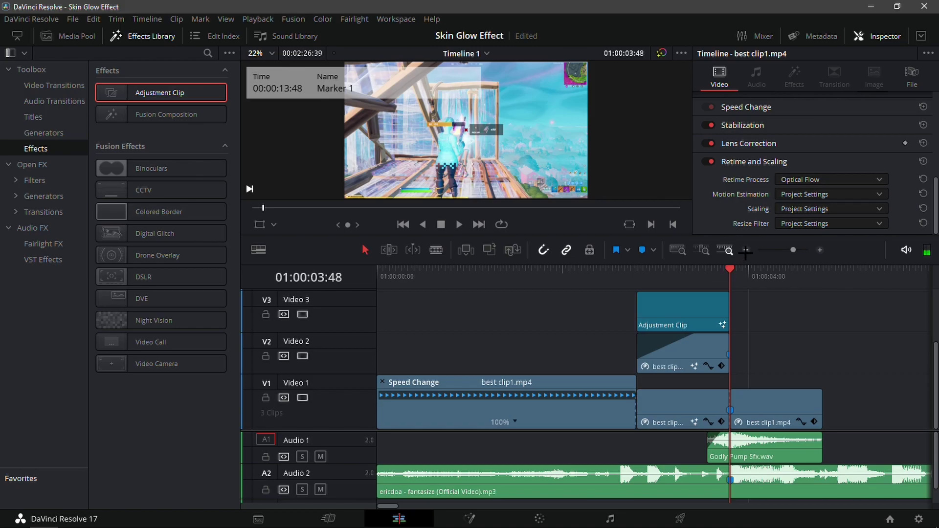
# Step: Find the Looks effect among the Open FX, apply it to the Video 3 adjustment clip and open its look editor
pyautogui.press('Up')
pyautogui.click(694, 308)
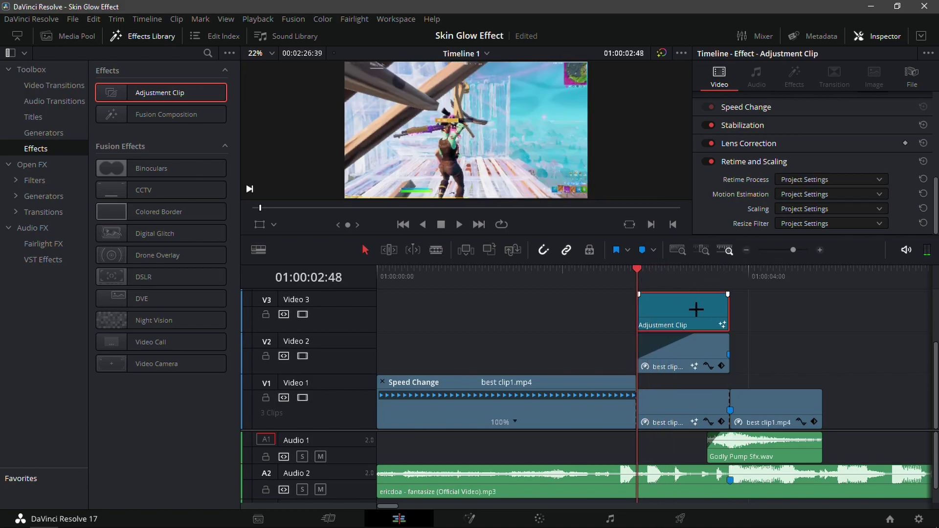
pyautogui.click(32, 164)
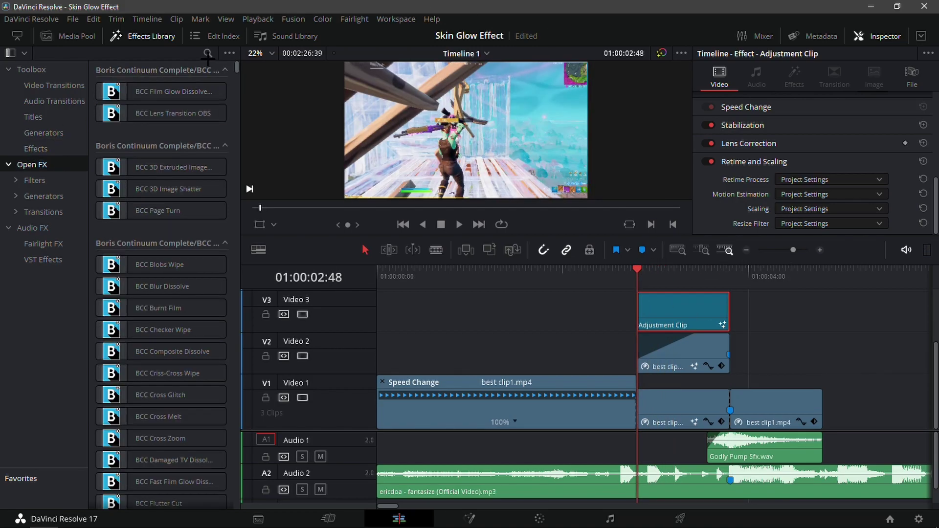
pyautogui.click(208, 52)
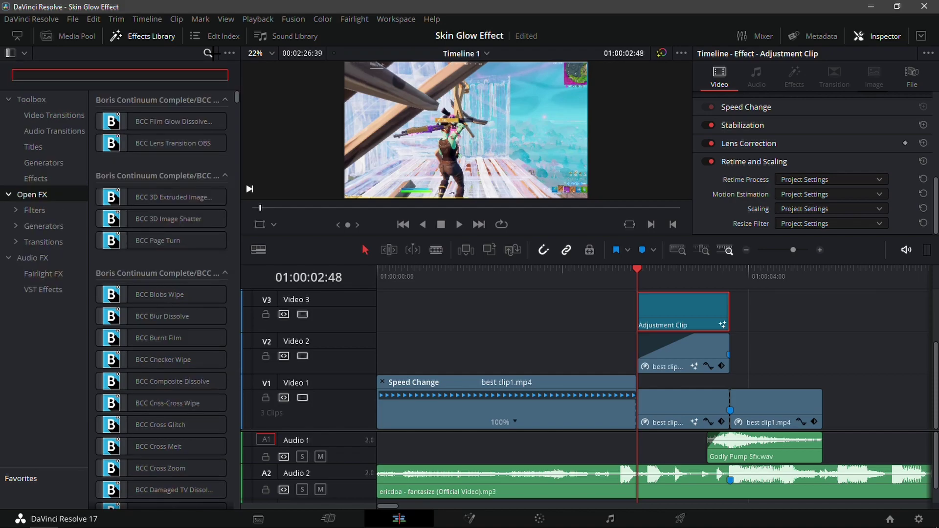
pyautogui.write('loo')
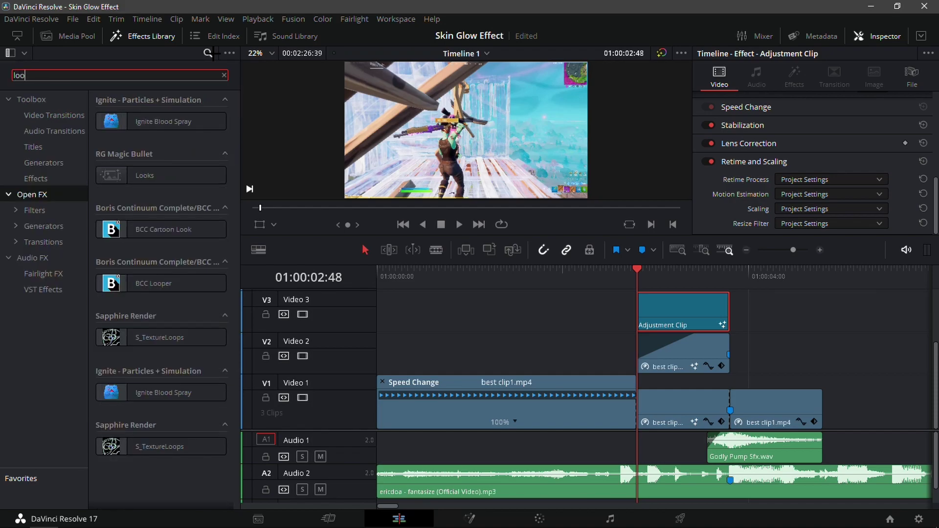
pyautogui.click(176, 178)
pyautogui.moveTo(690, 313); pyautogui.dragTo(676, 310)
pyautogui.click(808, 139)
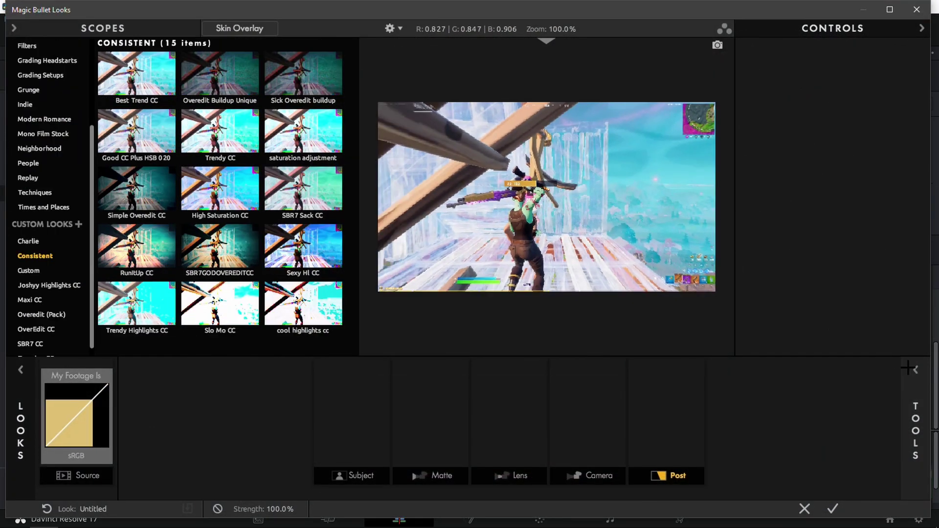
# Step: Build a look from a Lens Vignette with Vignette set to 100% and apply it to the adjustment clip
pyautogui.click(915, 370)
pyautogui.scroll(-5, 819, 206)
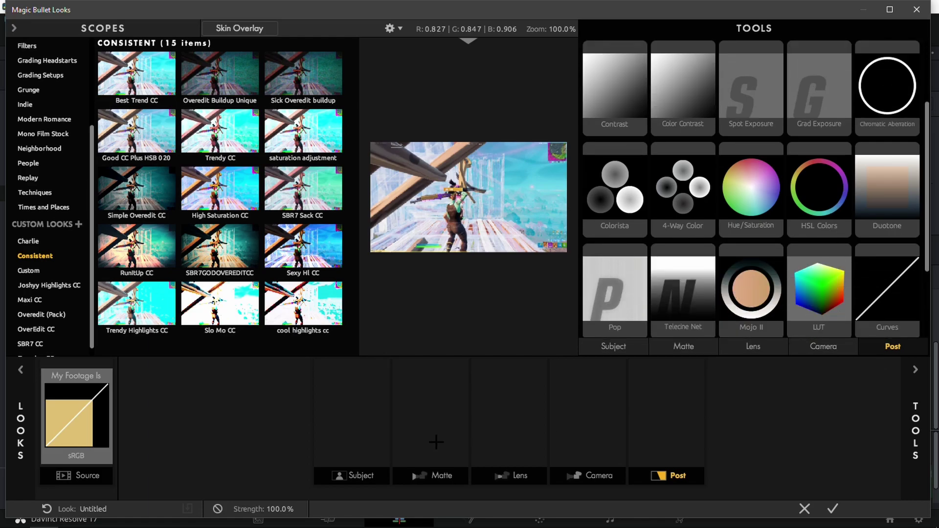
pyautogui.click(398, 432)
pyautogui.click(515, 431)
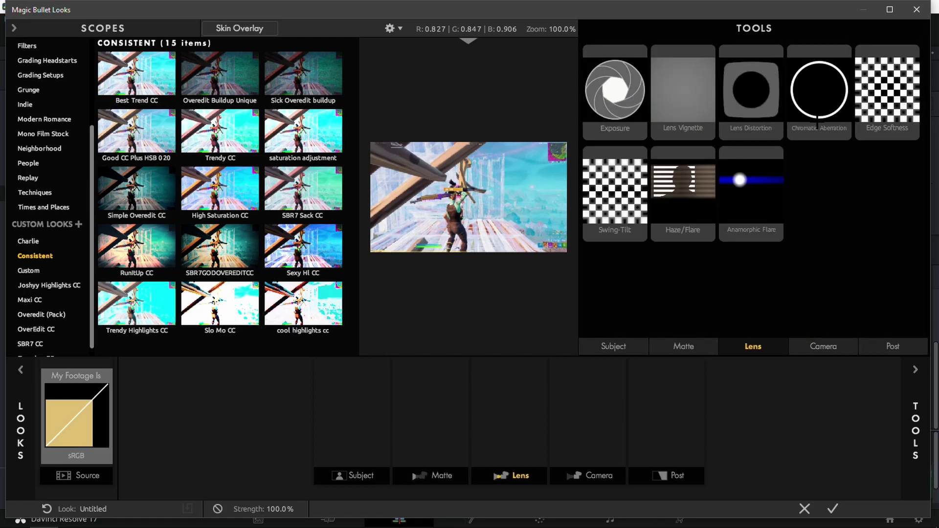
pyautogui.moveTo(699, 118); pyautogui.dragTo(509, 406)
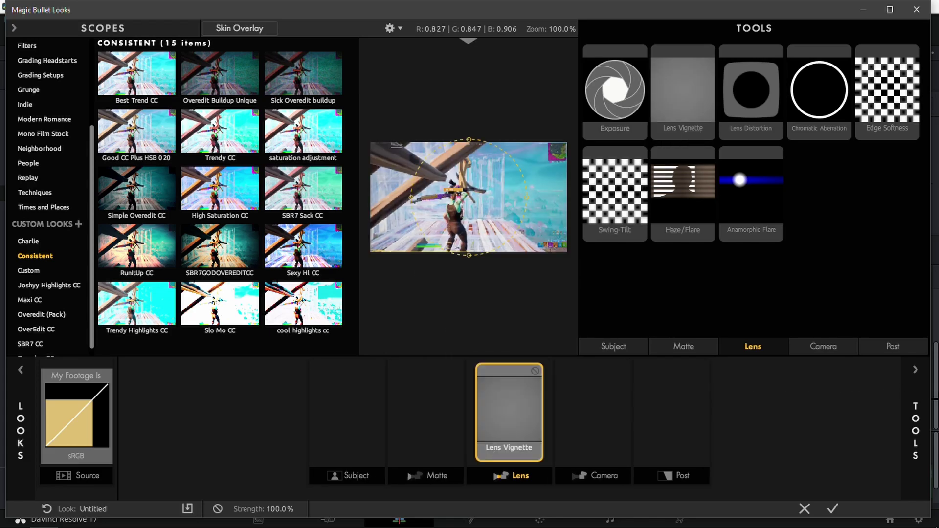
pyautogui.moveTo(814, 78); pyautogui.dragTo(866, 79)
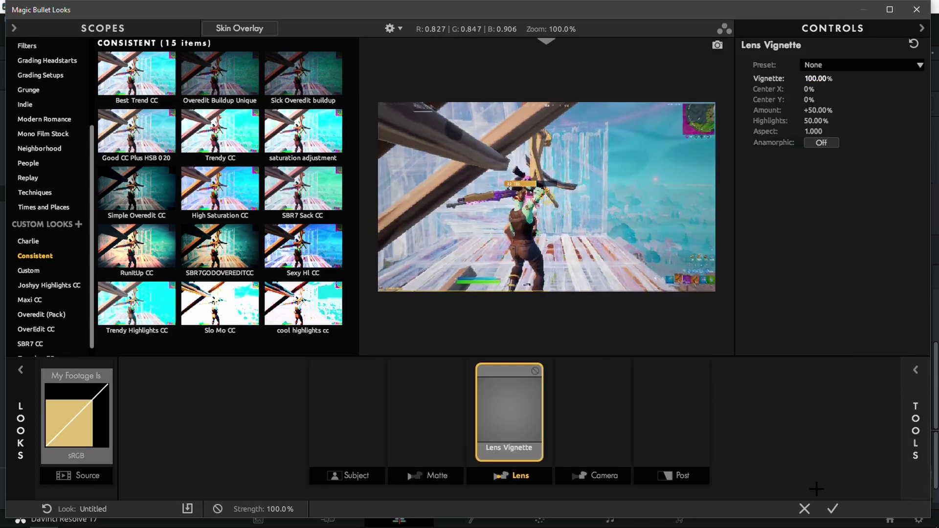
pyautogui.click(832, 507)
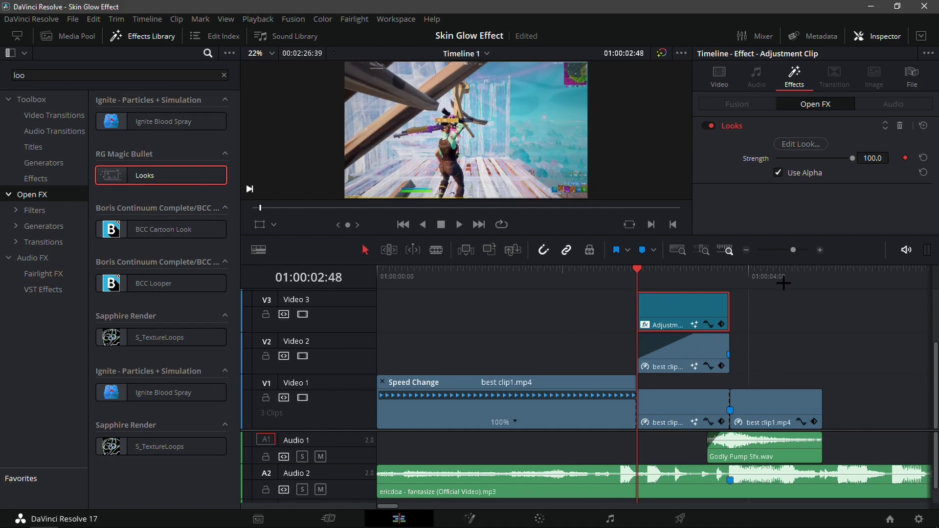
# Step: Add a fade-in over about the first 70 percent of the Video 3 adjustment clip, similar to the glow copy's fade
pyautogui.moveTo(641, 276); pyautogui.dragTo(689, 272)
pyautogui.moveTo(622, 276); pyautogui.dragTo(621, 280)
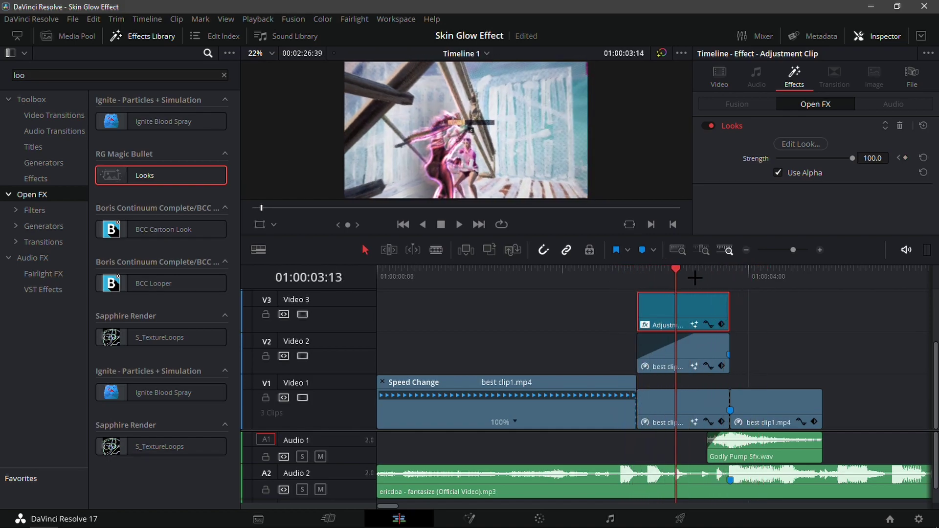
pyautogui.moveTo(640, 276); pyautogui.dragTo(703, 295)
pyautogui.click(688, 342)
pyautogui.press('Right')
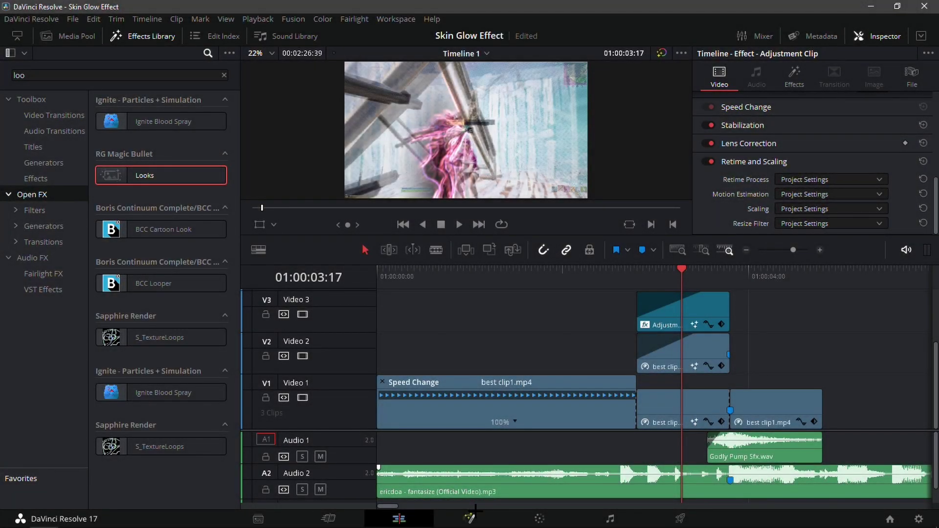
# Step: Smooth all Z Dist keyframes of the adjustment clip's S_BlurMoCurves1 node in Fusion's Spline editor
pyautogui.click(471, 517)
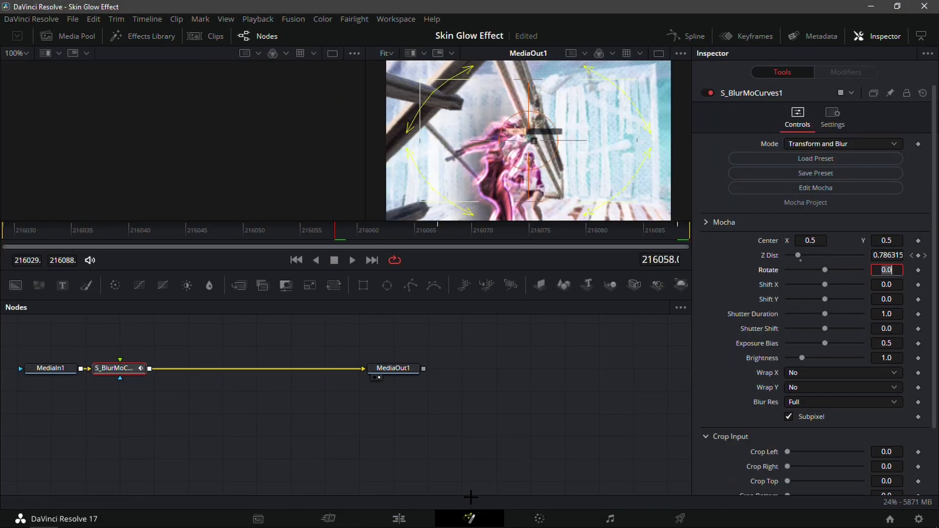
pyautogui.moveTo(280, 224); pyautogui.dragTo(10, 230)
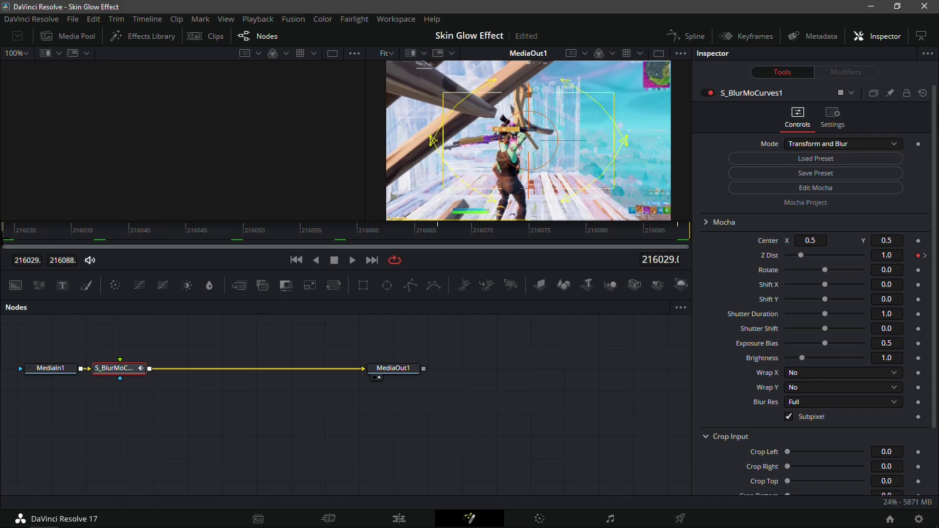
pyautogui.click(743, 39)
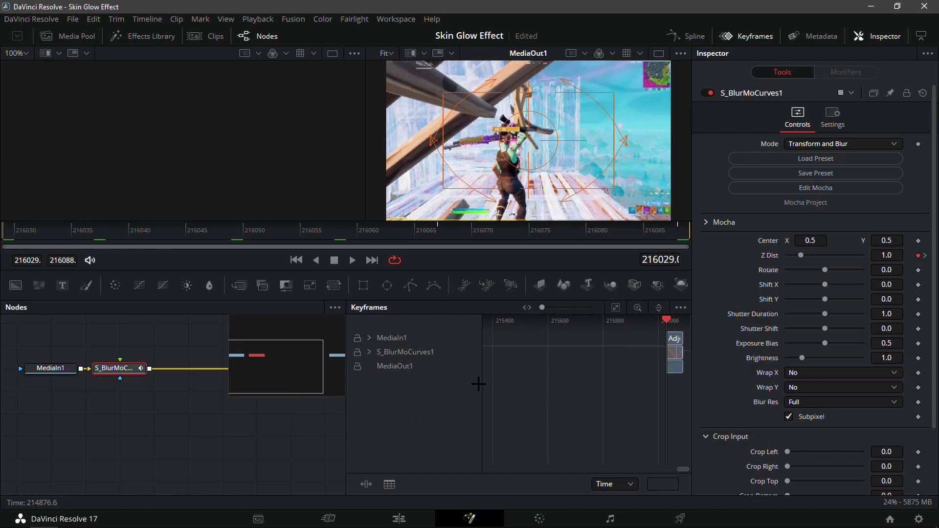
pyautogui.click(748, 36)
pyautogui.click(687, 36)
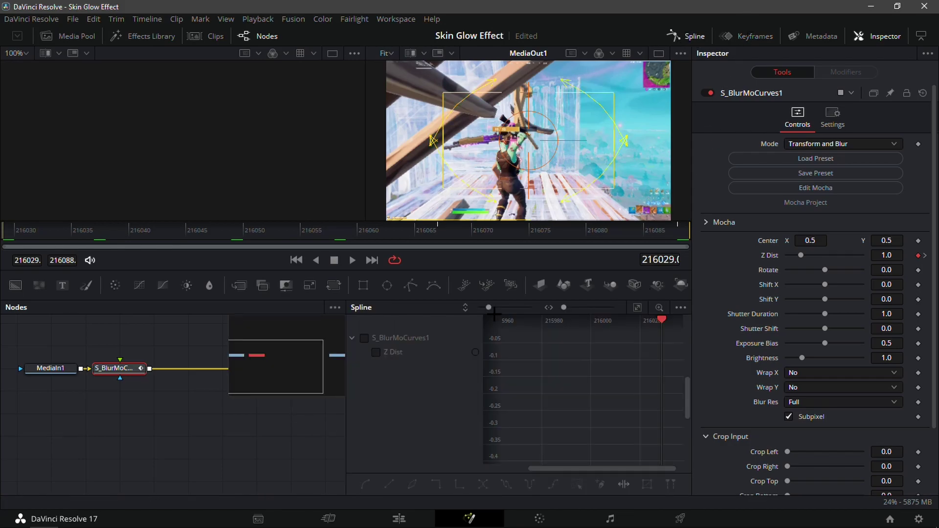
pyautogui.click(364, 338)
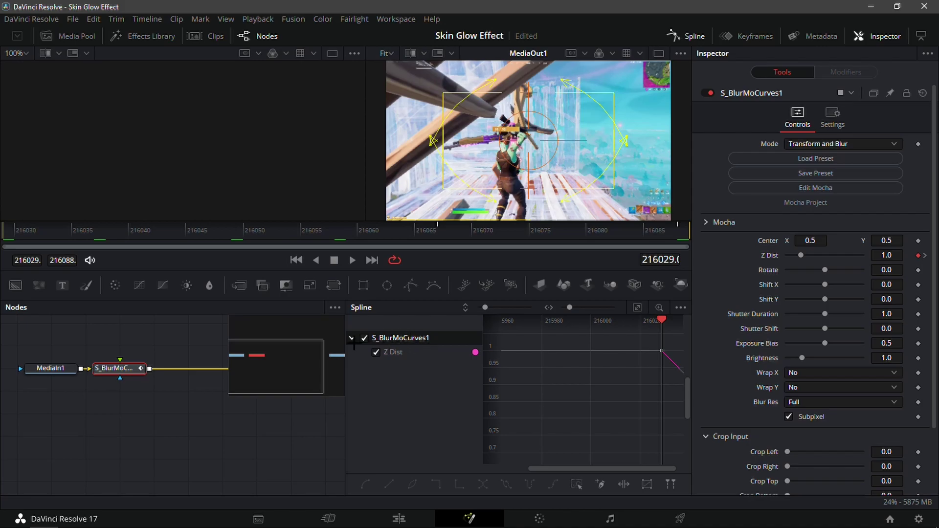
pyautogui.click(636, 307)
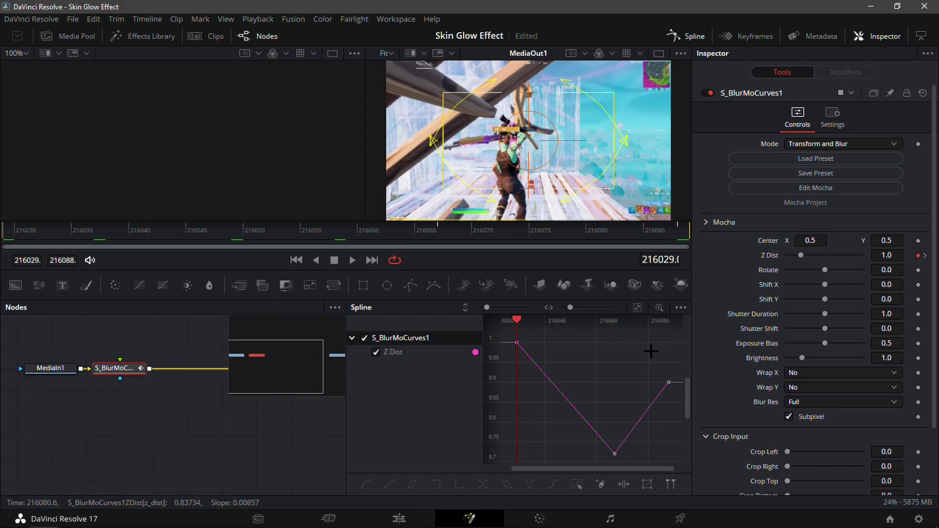
pyautogui.moveTo(674, 347); pyautogui.dragTo(505, 465)
pyautogui.press('s')
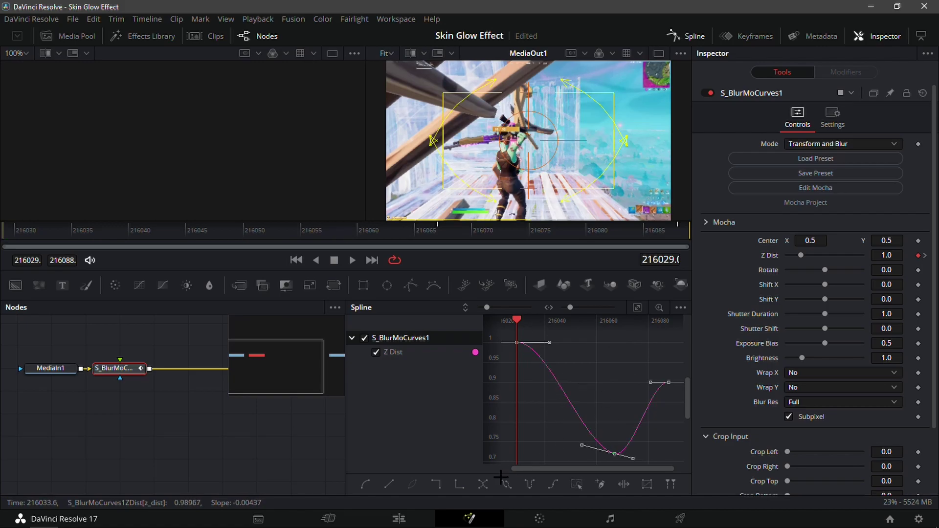
# Step: Return to the Edit page and play back the middle segment with the smoothed zoom
pyautogui.hotkey('shift', '4')
pyautogui.press('space')
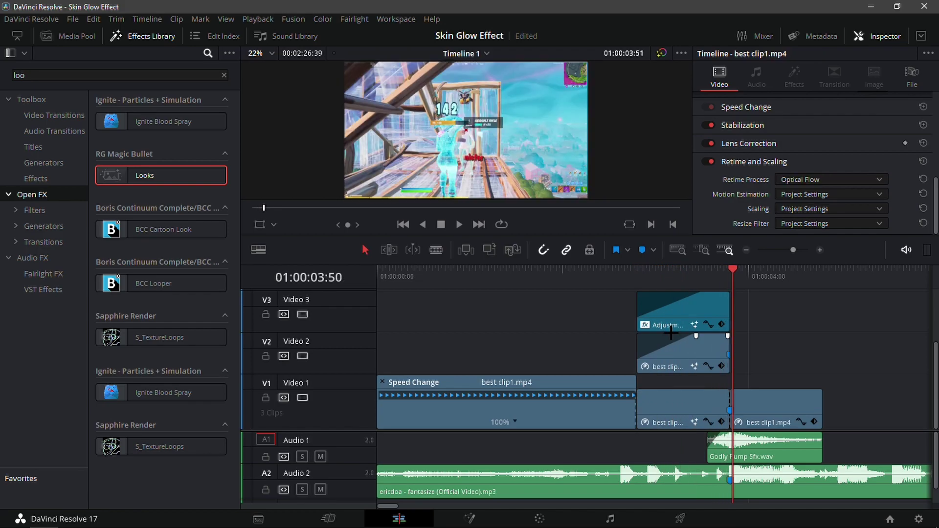
pyautogui.click(657, 289)
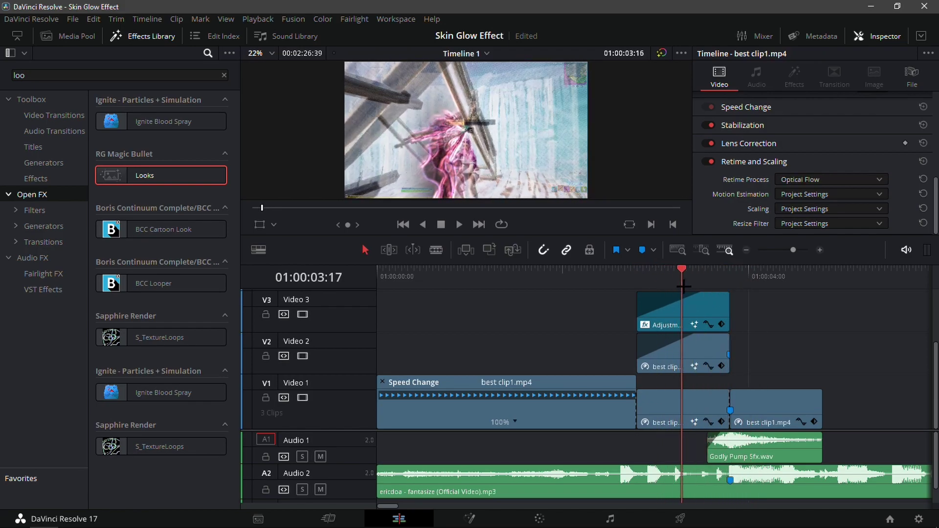
# Step: Remove the Looks effect from the Video 3 adjustment clip
pyautogui.click(702, 310)
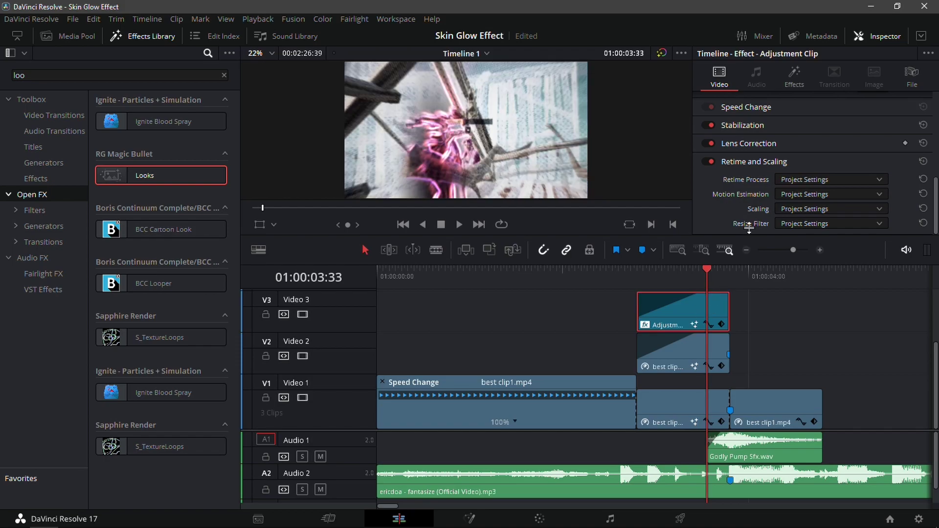
pyautogui.click(797, 78)
pyautogui.click(900, 125)
# Step: Step back through the middle segment and play it again without the Looks effect
pyautogui.press('Left')
pyautogui.press('Left')
pyautogui.press('Left')
pyautogui.press('Left')
pyautogui.press('Left')
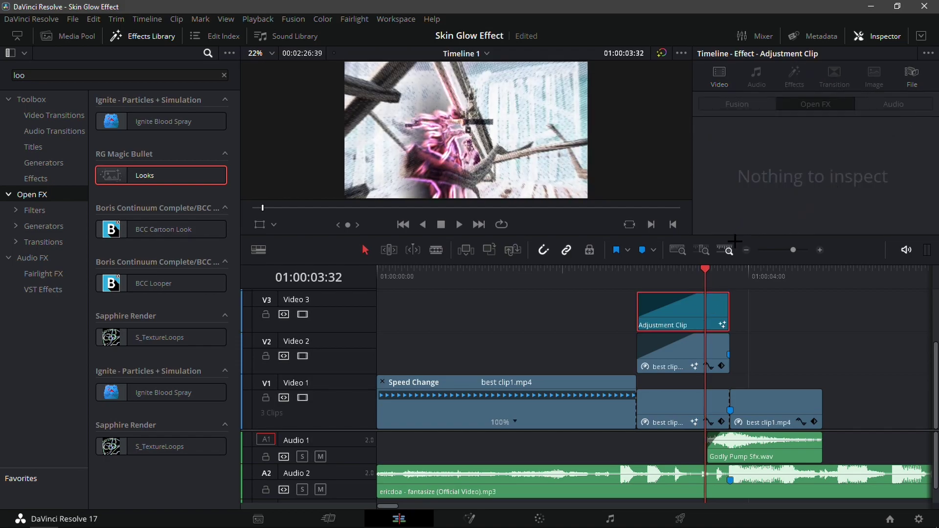
pyautogui.press('Left')
pyautogui.press('Left')
pyautogui.press('Left')
pyautogui.press('Left')
pyautogui.press('Left')
pyautogui.press('Left')
pyautogui.press('Left')
pyautogui.press('Left')
pyautogui.press('Left')
pyautogui.press('Left')
pyautogui.press('Left')
pyautogui.press('space')
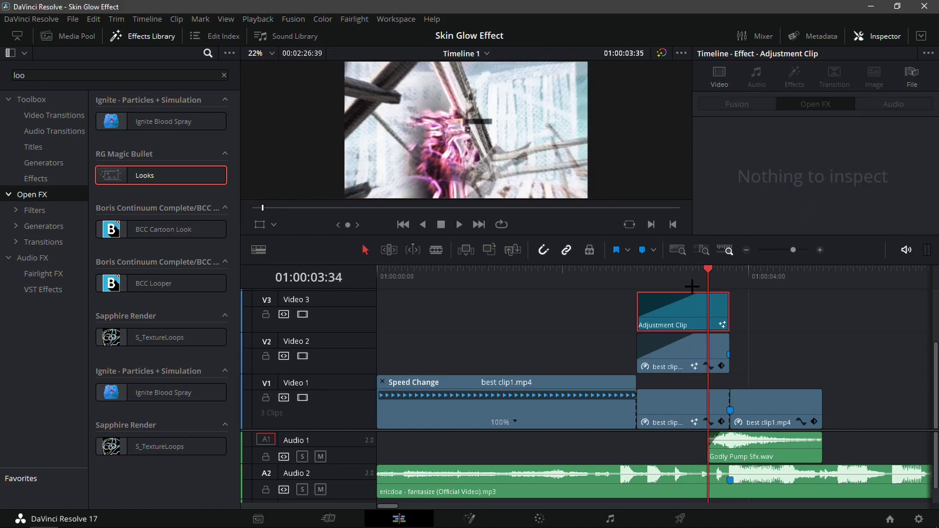
# Step: Place a new adjustment clip on Video 3 at 01:00:03:48, directly after the existing one
pyautogui.moveTo(751, 282); pyautogui.dragTo(731, 275)
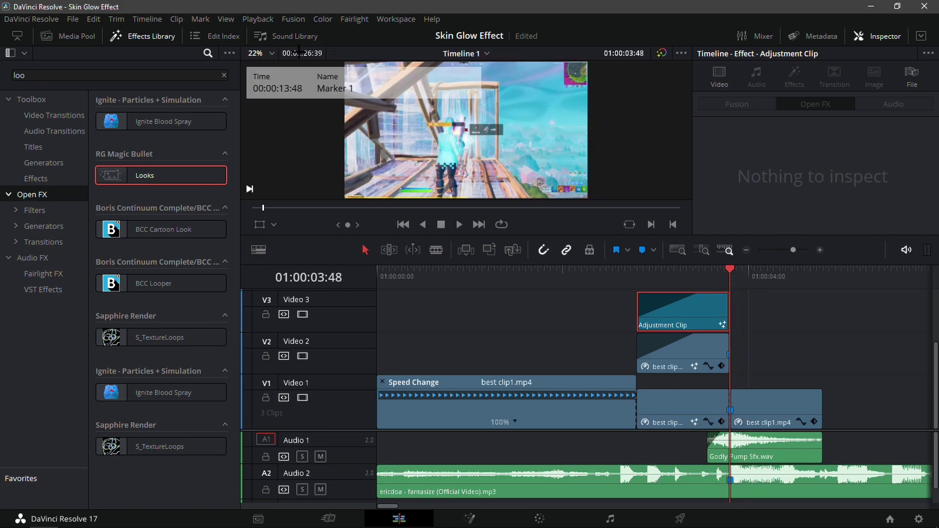
pyautogui.click(224, 75)
pyautogui.click(104, 36)
pyautogui.click(104, 35)
pyautogui.click(35, 178)
pyautogui.moveTo(162, 122); pyautogui.dragTo(734, 317)
# Step: Split the new adjustment clip at the end of the last video segment, 01:00:04:48, and delete the excess
pyautogui.moveTo(823, 277)
pyautogui.mouseDown()
pyautogui.moveTo(823, 286)
pyautogui.moveTo(797, 298)
pyautogui.mouseUp()
pyautogui.press('Down')
pyautogui.click(809, 312)
pyautogui.hotkey('ctrl', 'b')
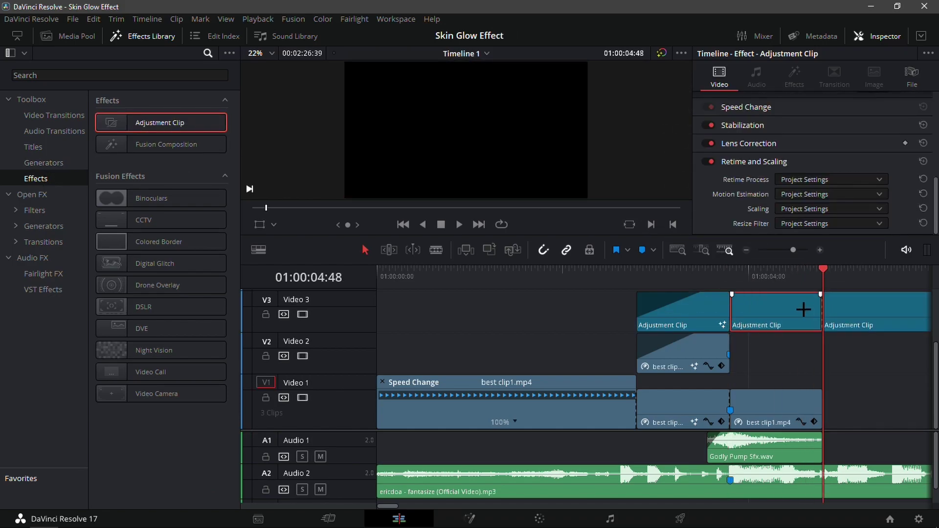
pyautogui.click(871, 309)
pyautogui.press('Delete')
# Step: Open the new adjustment clip in Fusion at its first frame and hide the Spline editor
pyautogui.press('Up')
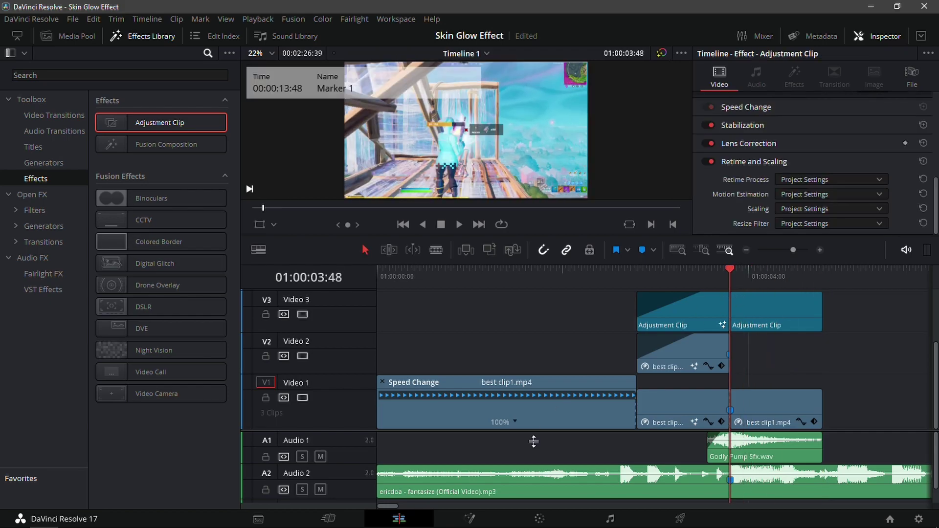
pyautogui.click(471, 517)
pyautogui.click(187, 523)
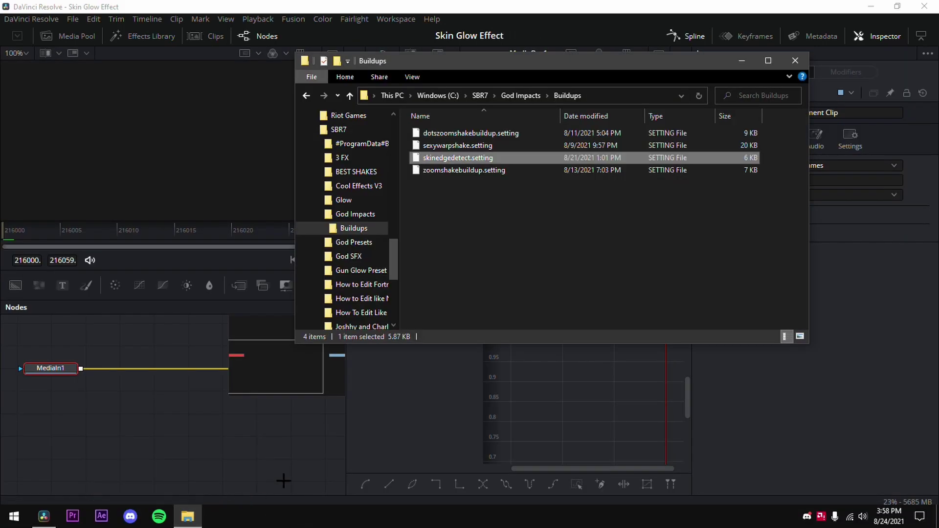
pyautogui.click(327, 417)
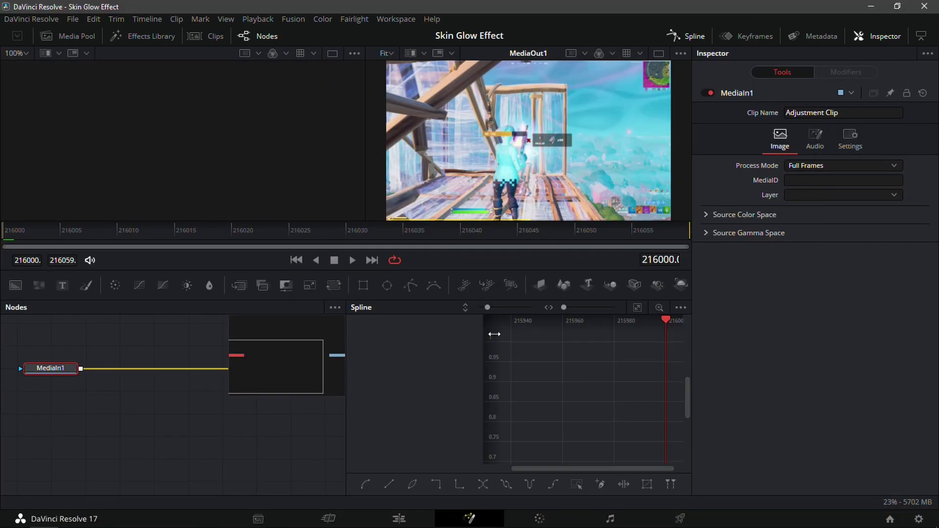
pyautogui.click(694, 41)
# Step: Import GODFLICKERIMPACT.setting from the God Impacts folder into the node graph and connect its node chain between MediaIn1 and MediaOut1
pyautogui.hotkey('alt', 'Tab')
pyautogui.scroll(-3, 357, 220)
pyautogui.scroll(10, 368, 244)
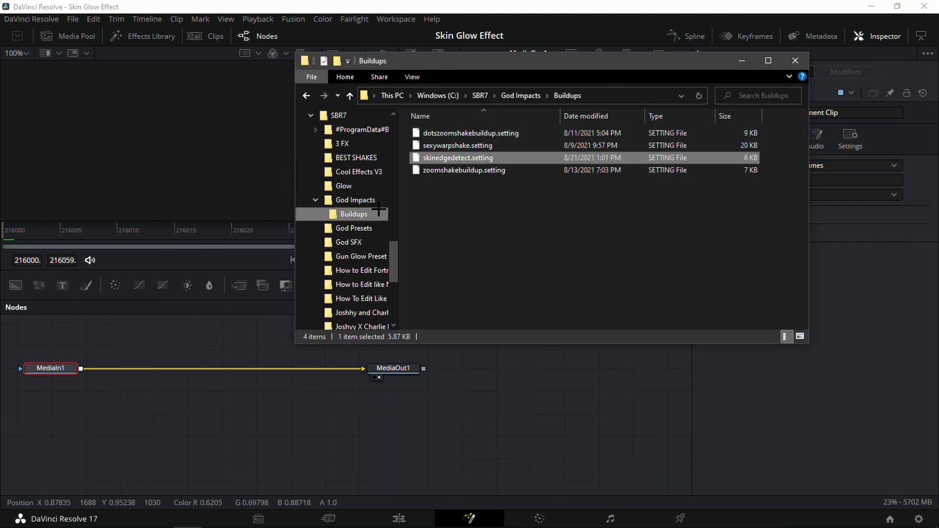
pyautogui.click(306, 95)
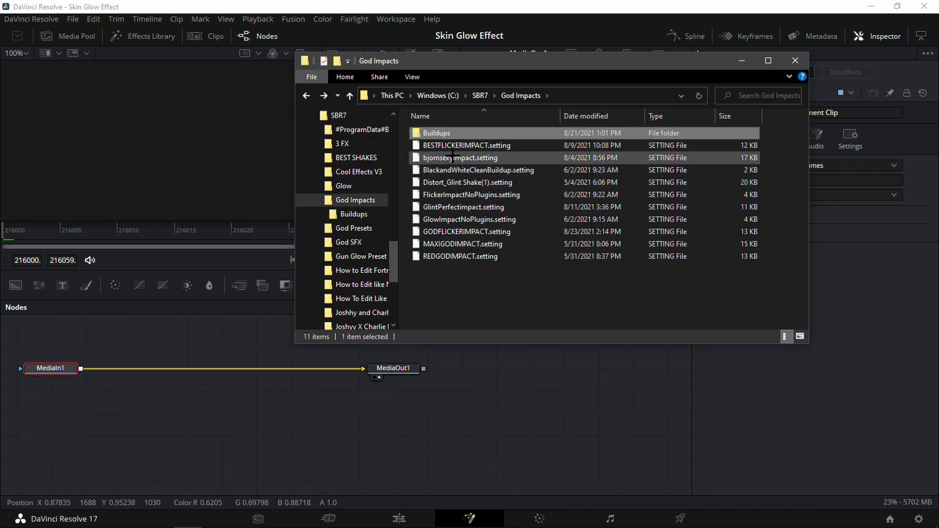
pyautogui.moveTo(467, 232); pyautogui.dragTo(135, 424)
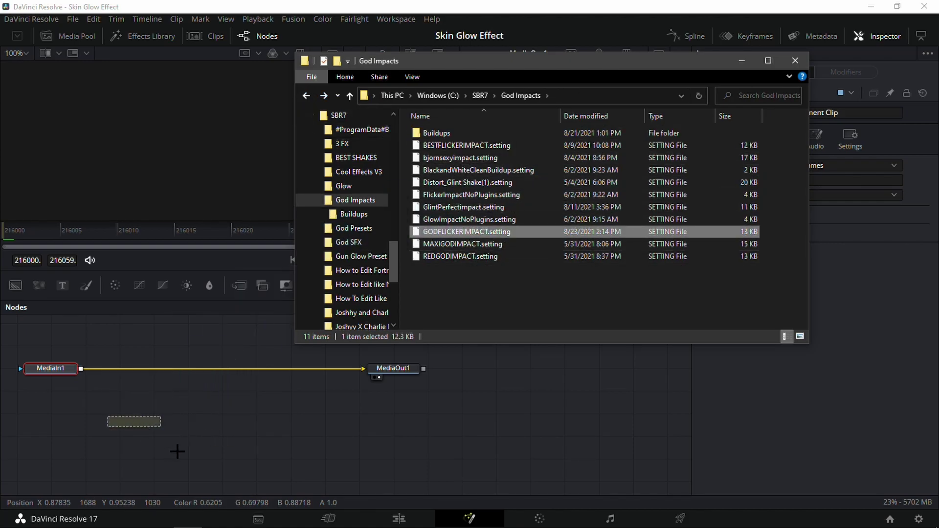
pyautogui.click(219, 461)
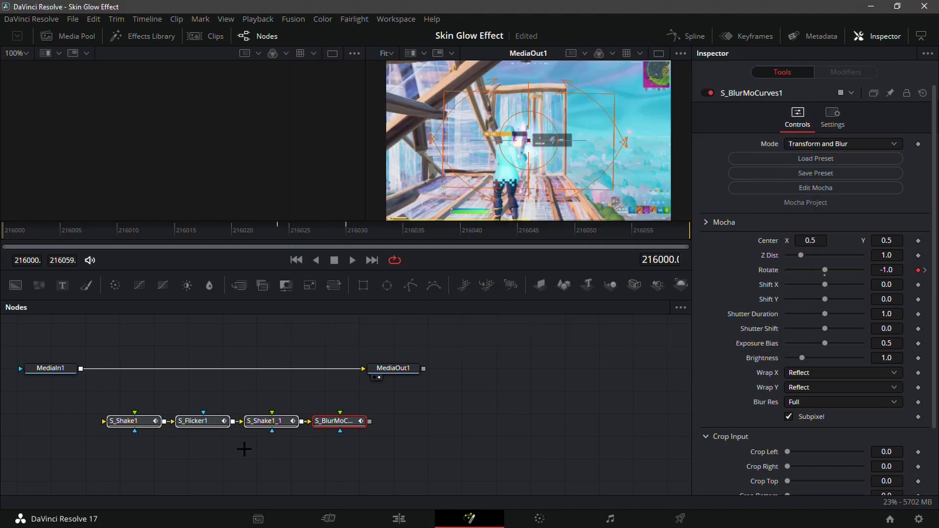
pyautogui.moveTo(357, 368); pyautogui.dragTo(149, 416)
pyautogui.moveTo(370, 421); pyautogui.dragTo(389, 370)
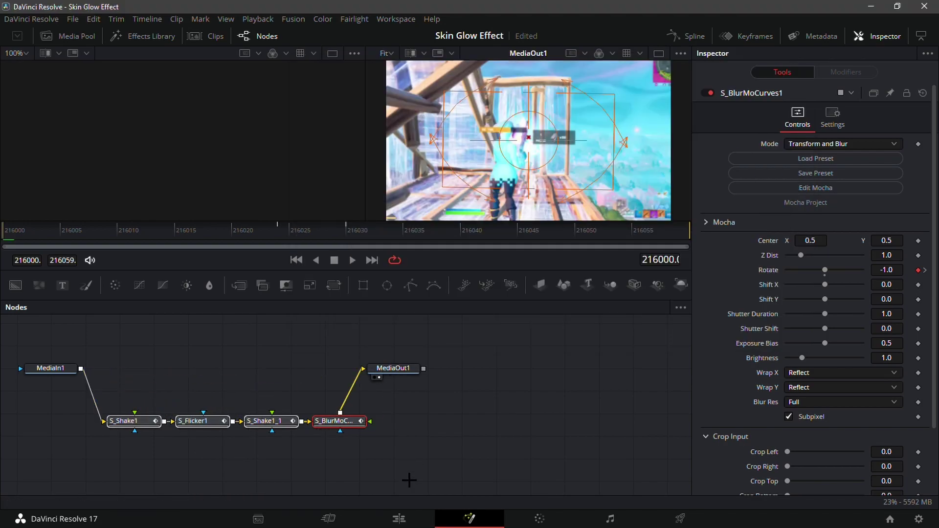
# Step: Set the Amplitude of S_Shake1_1 to 0.6 at frame 216000
pyautogui.click(274, 422)
pyautogui.click(149, 420)
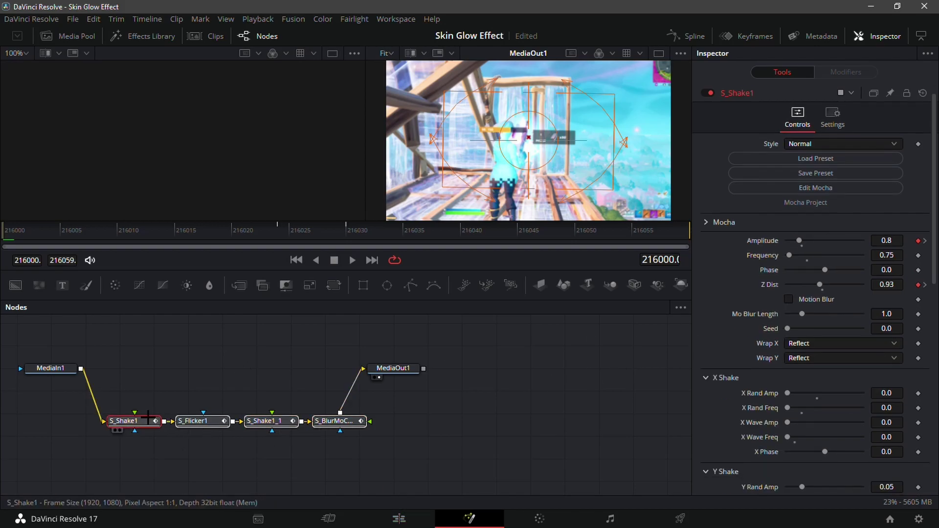
pyautogui.click(269, 421)
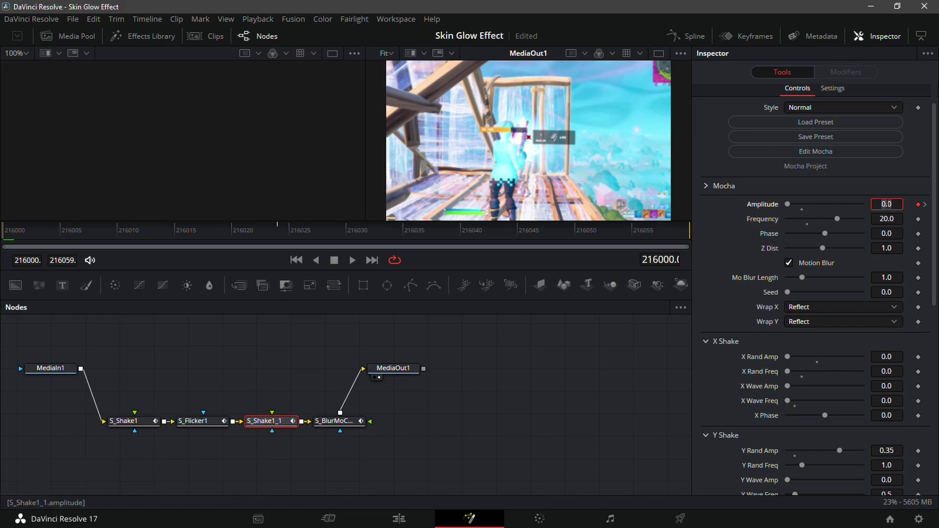
pyautogui.write('0.6')
pyautogui.press('Tab')
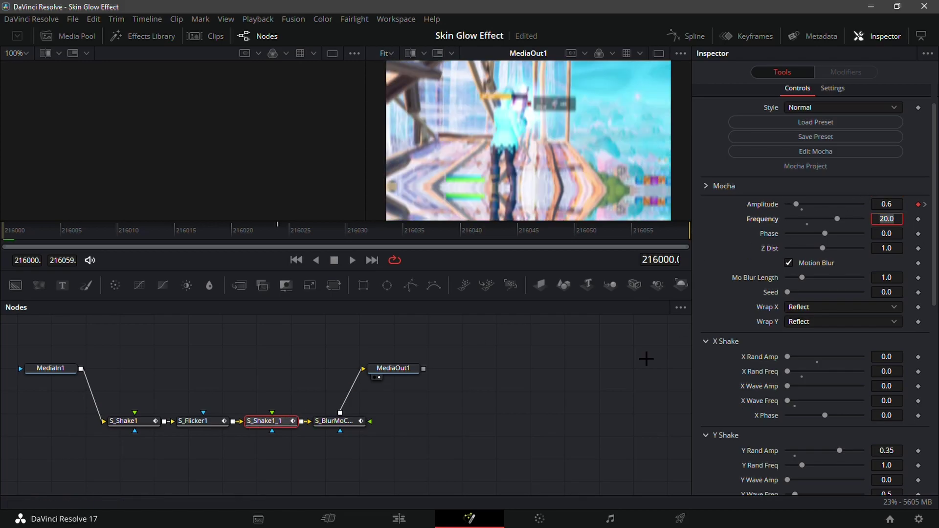
# Step: Return to the Edit page and play back the whole edit from the start of the timeline
pyautogui.click(400, 517)
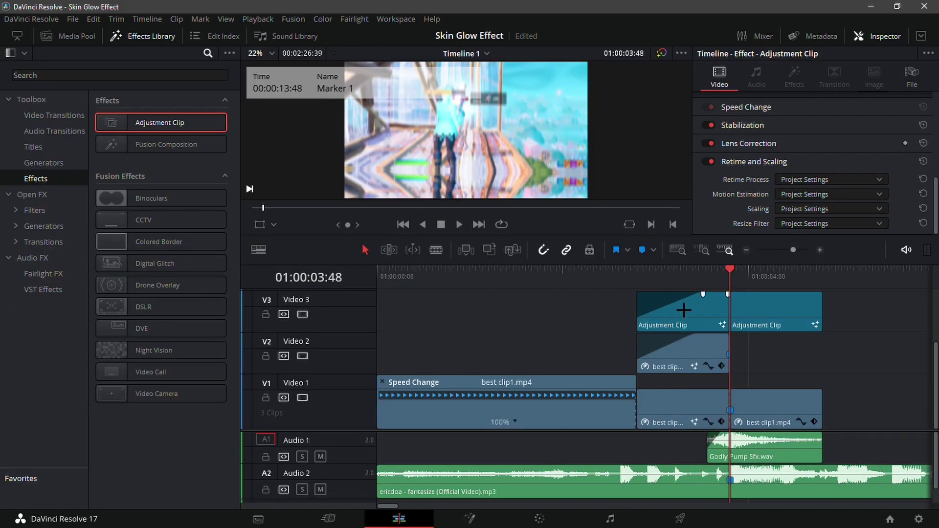
pyautogui.moveTo(787, 277); pyautogui.dragTo(302, 356)
pyautogui.press('l')
pyautogui.click(746, 250)
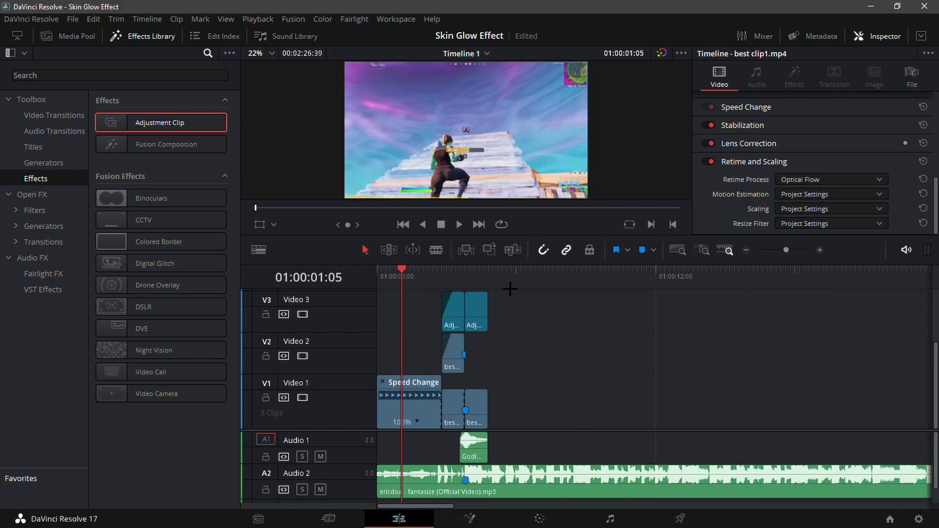